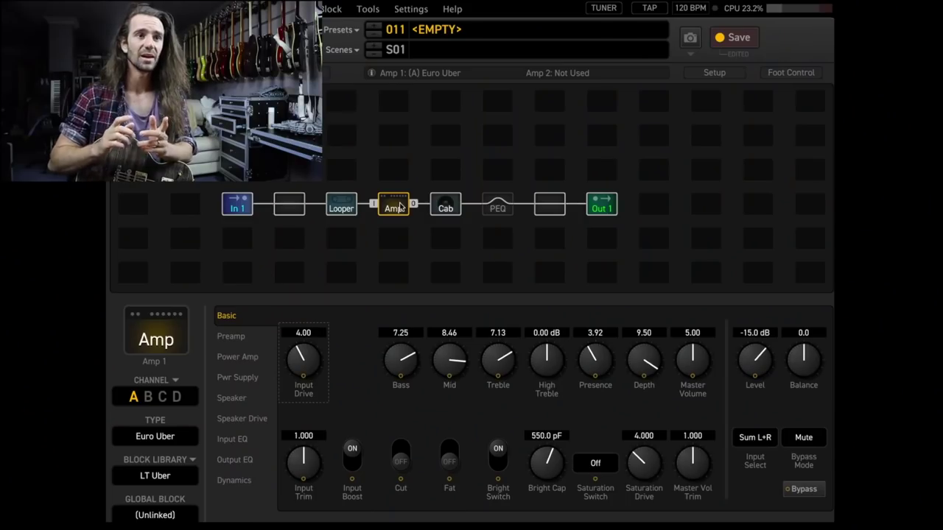
Check the cab and amp settings, then lower the Looper's record threshold to -57.8 dB
click(443, 205)
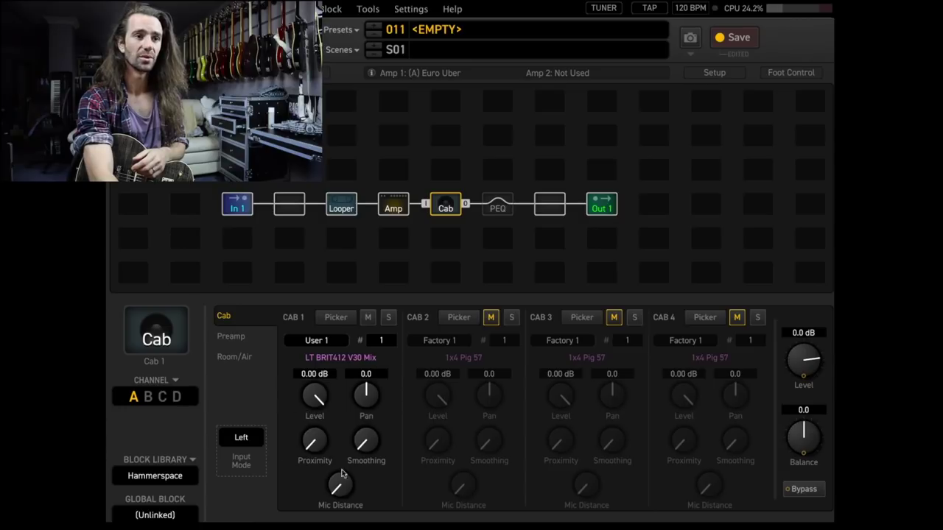
click(397, 208)
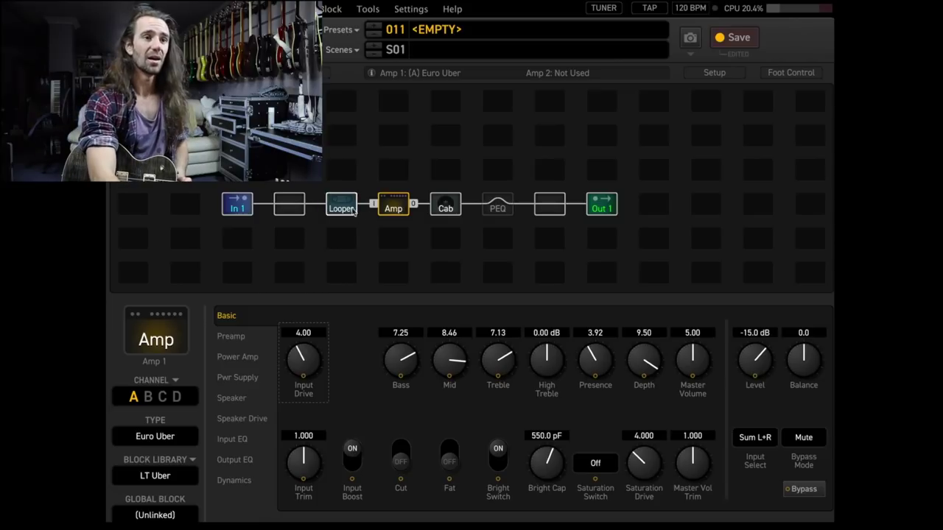
click(350, 209)
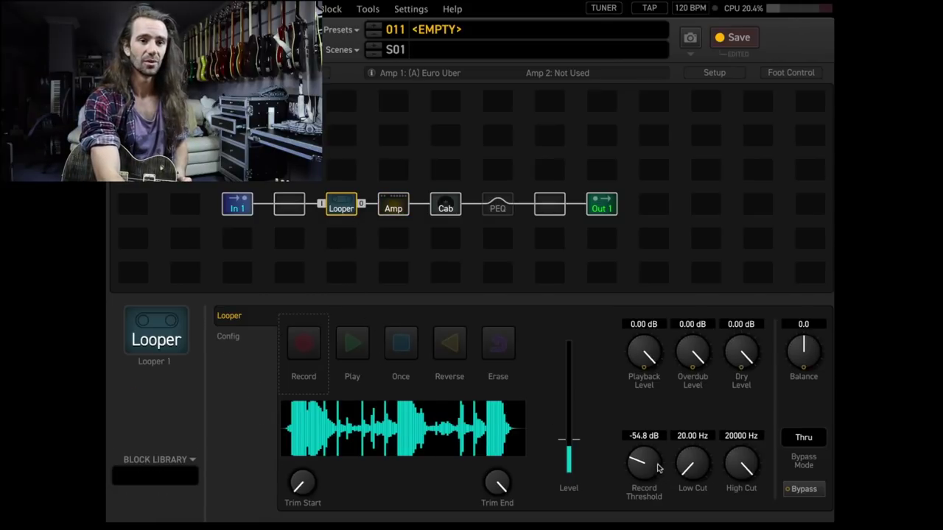
mouse_move(656, 461)
mouse_down()
mouse_move(643, 517)
mouse_move(646, 468)
mouse_up()
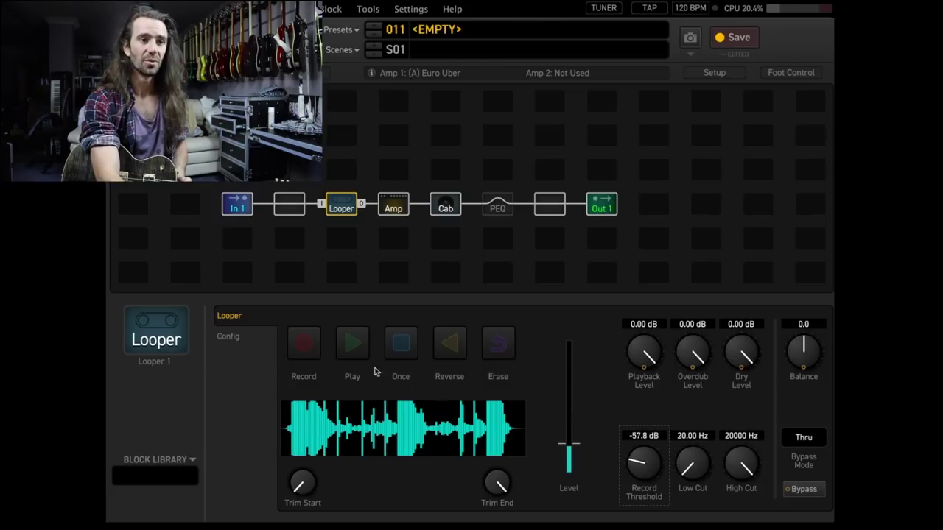
Record a guitar phrase into Looper 1 with an overdub pass, then stop recording
click(309, 347)
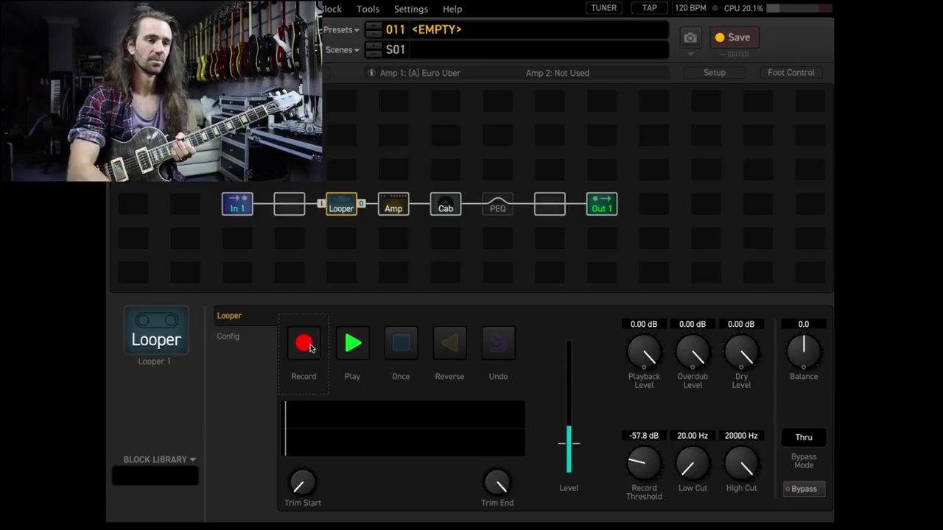
click(310, 348)
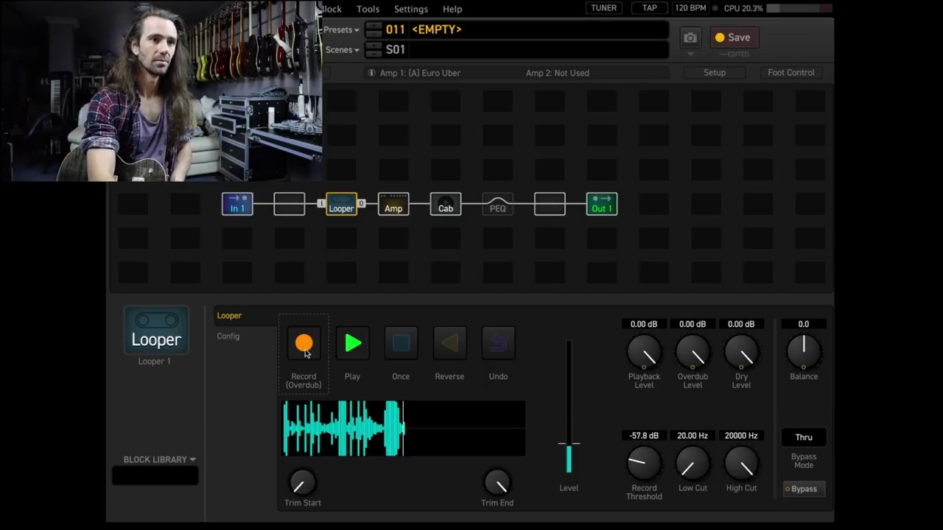
click(353, 351)
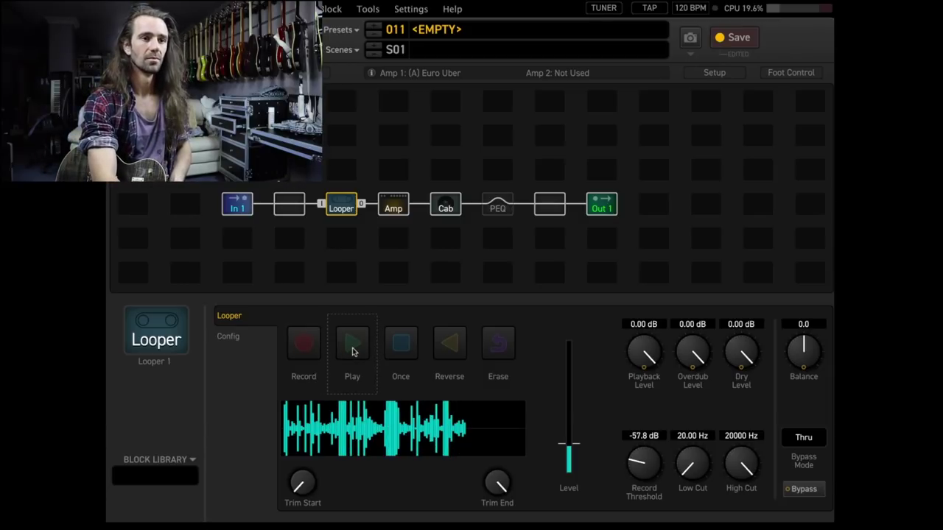
Enable the PEQ block and give band 2 maximum Q, +12 dB gain at 242.89 Hz
click(498, 206)
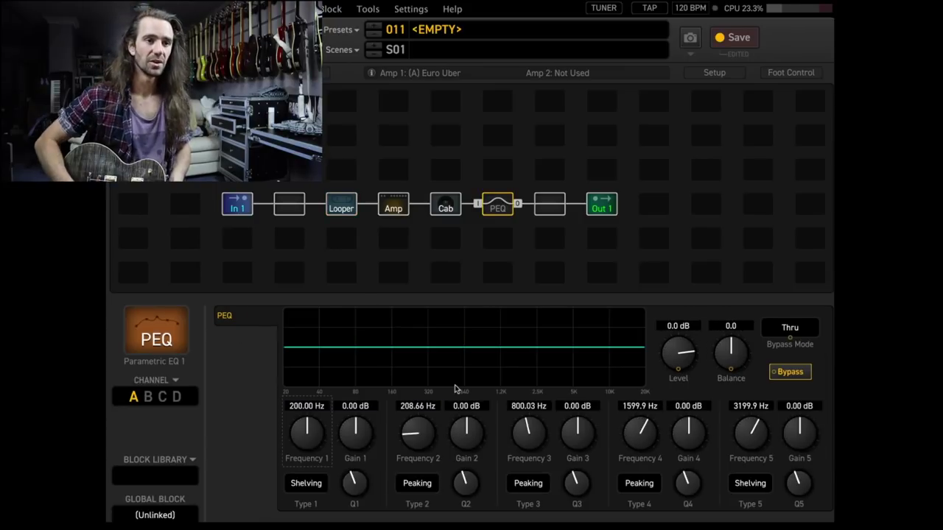
click(501, 209)
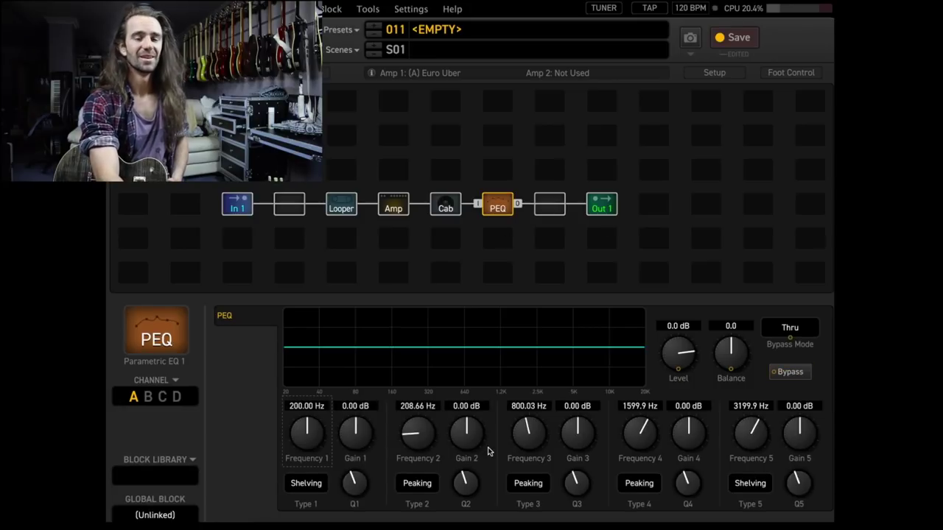
drag(466, 486, 507, 244)
drag(469, 439, 511, 172)
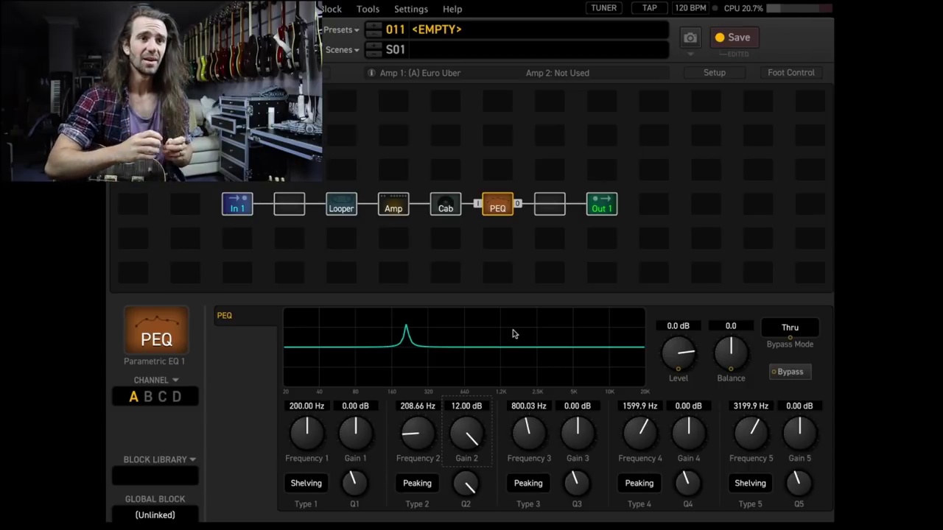
mouse_move(425, 433)
mouse_down()
mouse_move(424, 445)
mouse_move(424, 419)
mouse_up()
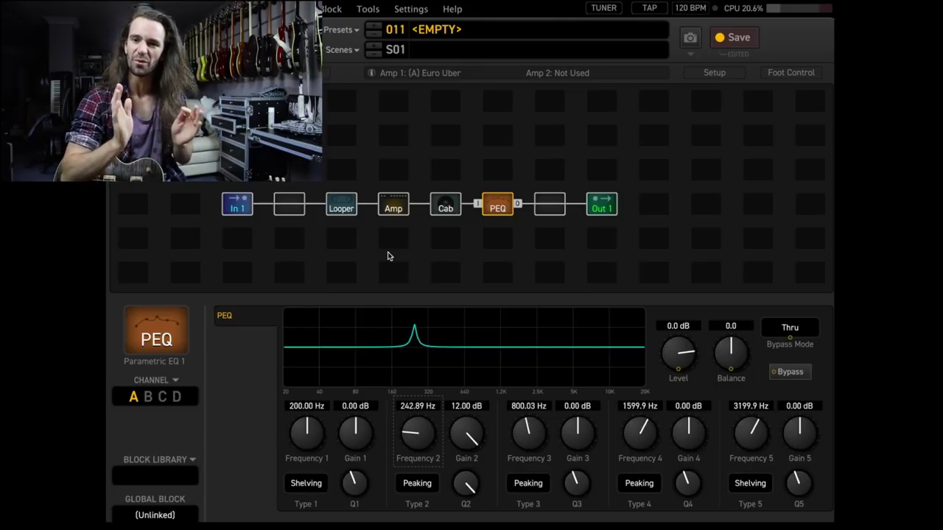
Play the recorded loop while sweeping PEQ band 2 down to 131.23 Hz, then stop playback
click(337, 210)
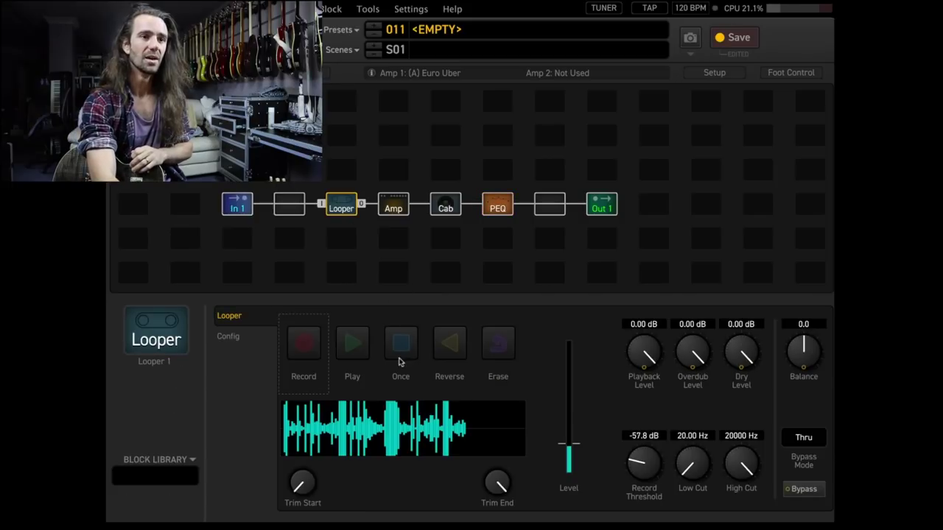
click(353, 343)
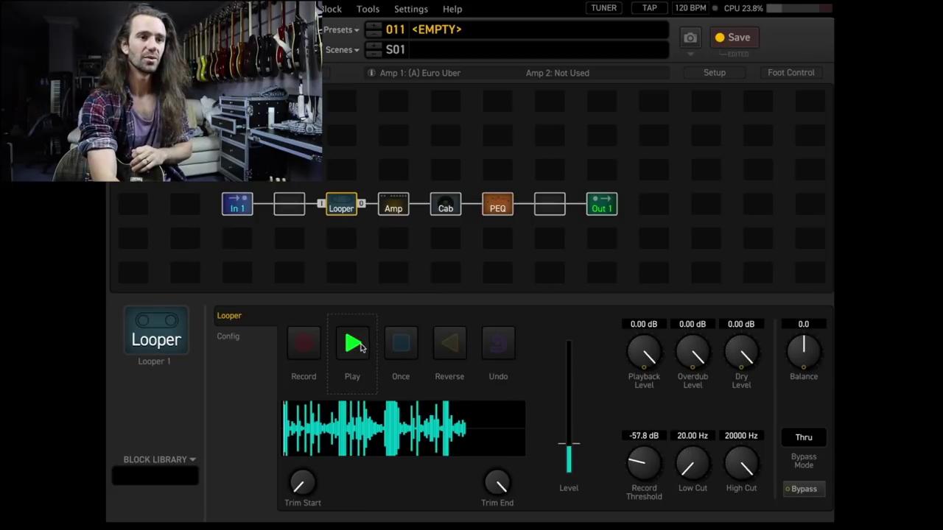
click(498, 208)
drag(425, 436, 421, 447)
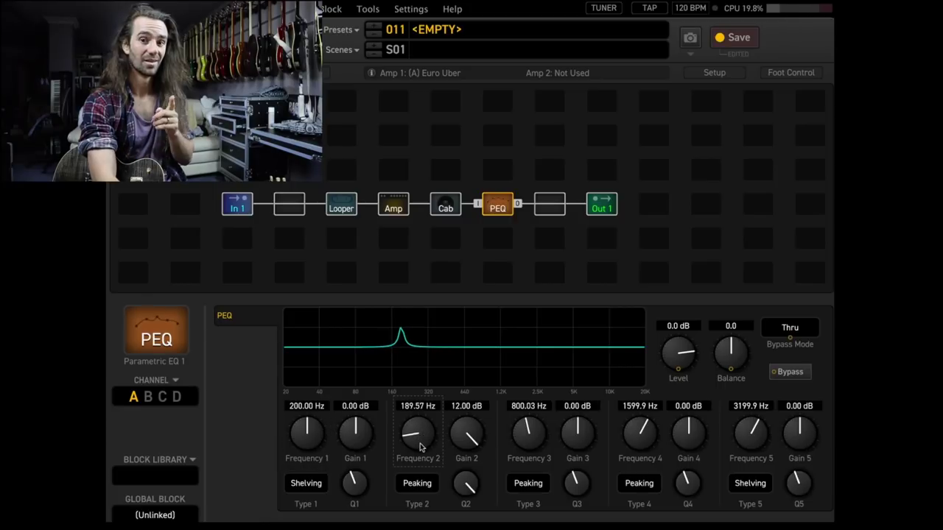
drag(421, 447, 426, 480)
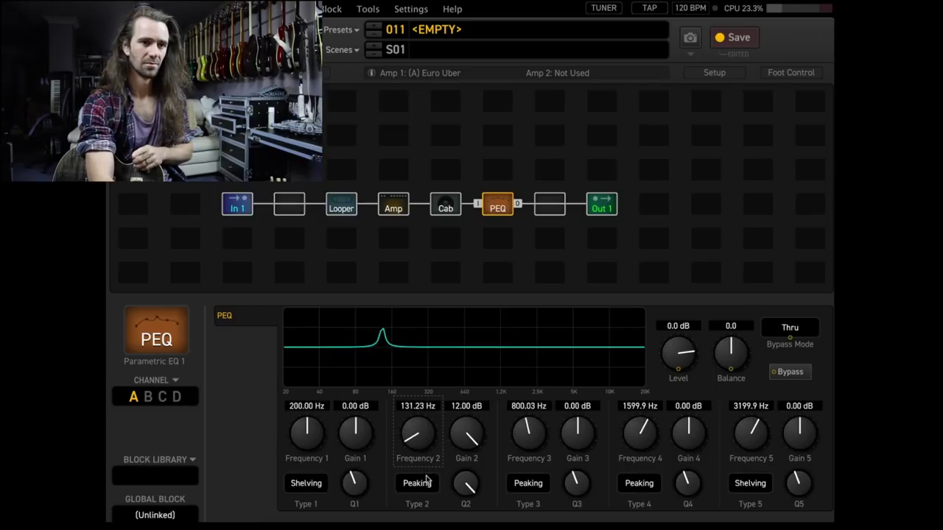
click(341, 205)
click(367, 340)
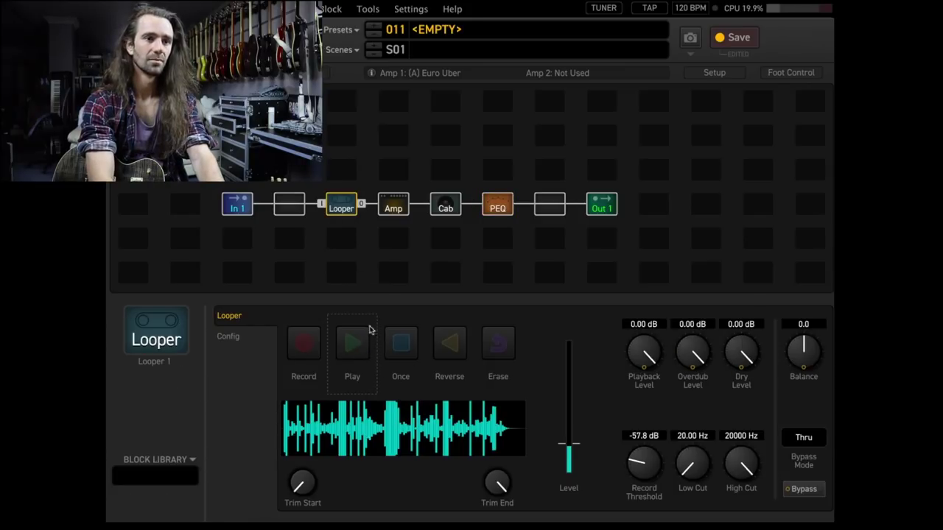
click(498, 208)
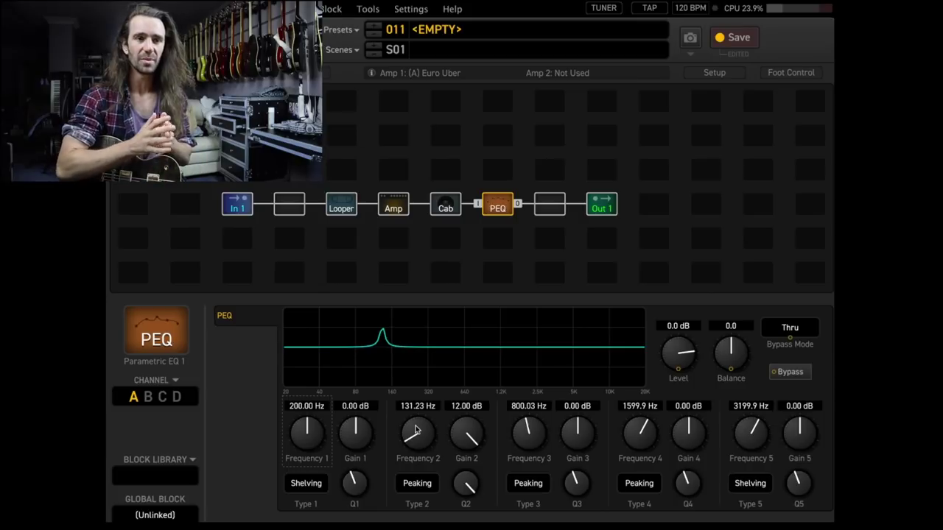
Replace the EQ block with Multiband Comp 1 and try different high band crossover values
right_click(500, 209)
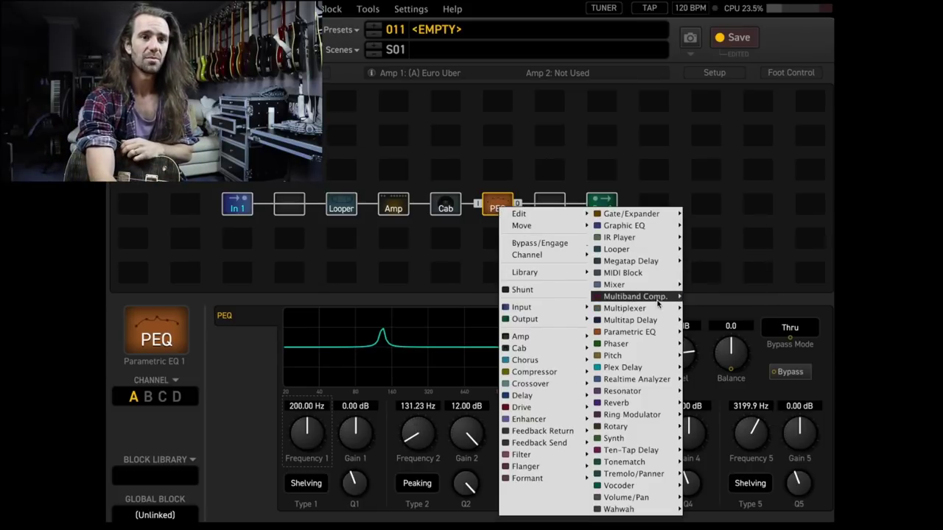
mouse_move(637, 296)
click(728, 285)
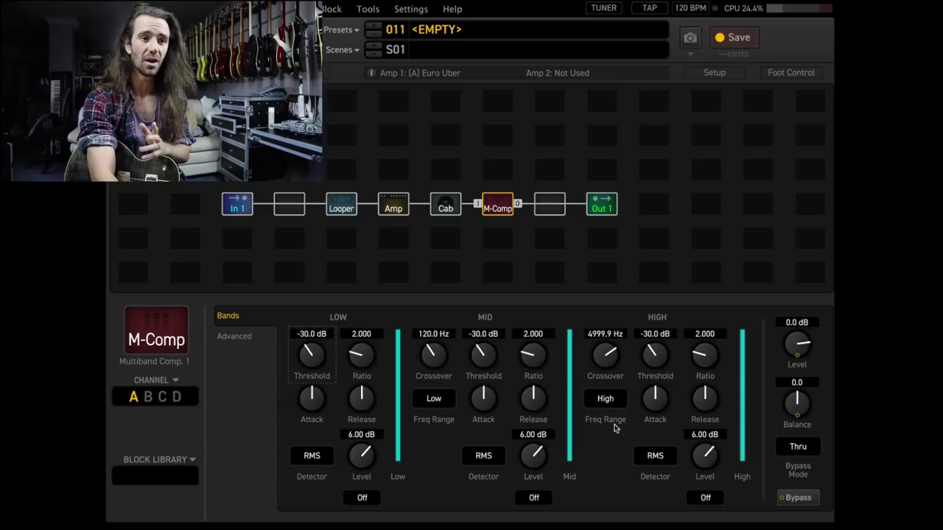
click(608, 402)
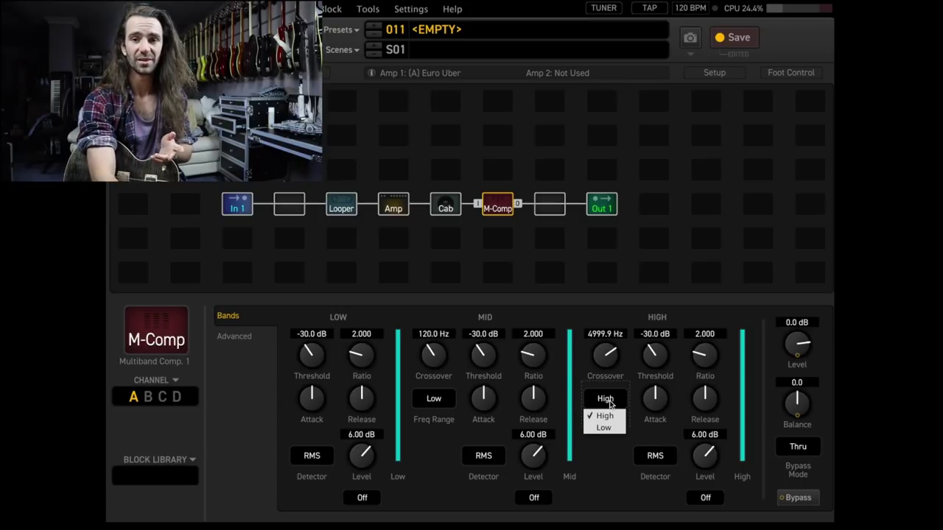
drag(608, 352, 593, 516)
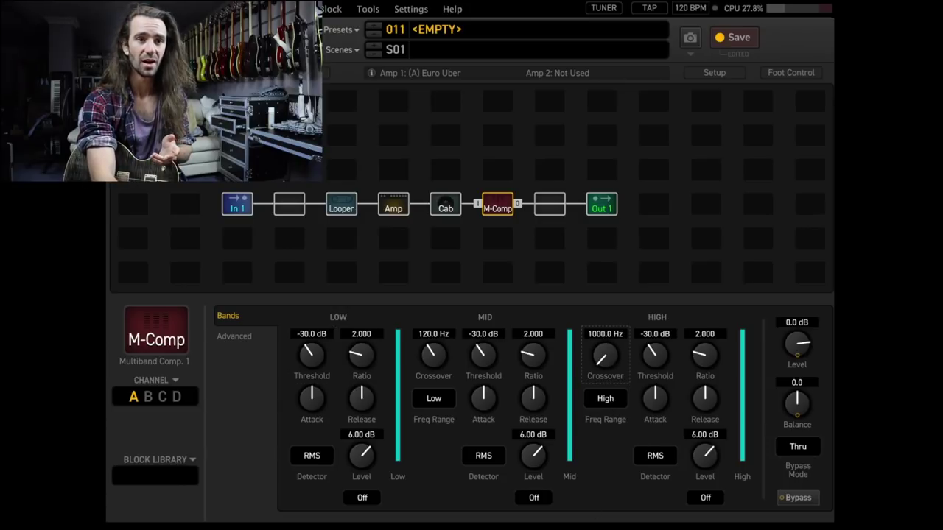
click(610, 402)
click(609, 426)
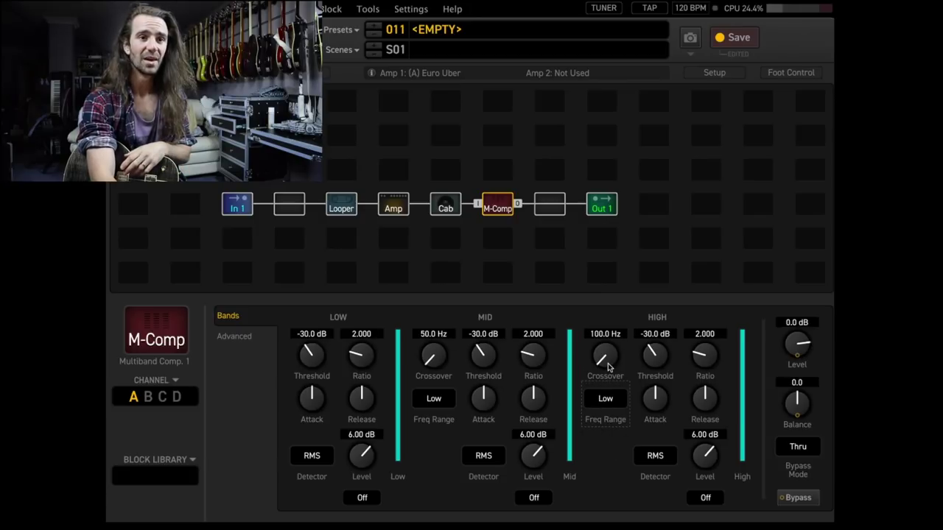
drag(608, 363, 600, 385)
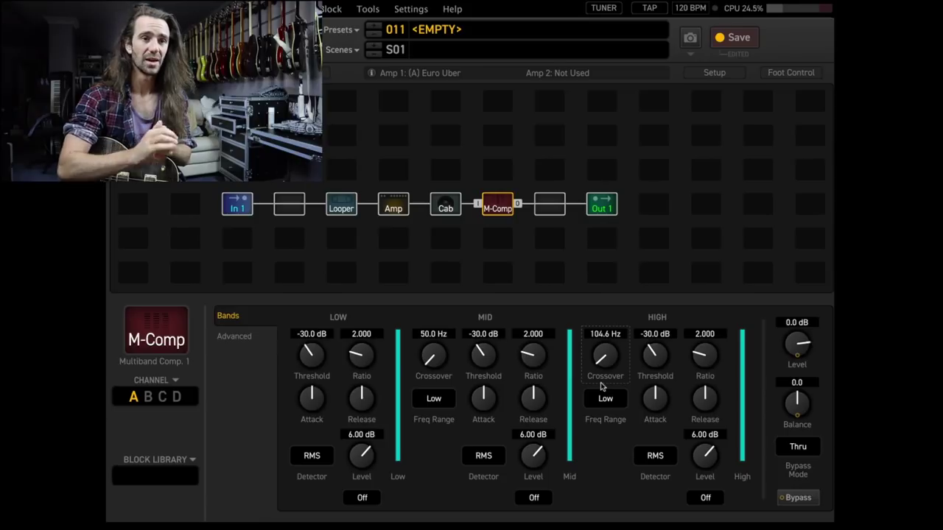
Enter 300 Hz as the high crossover and 100 Hz as the mid crossover
click(613, 335)
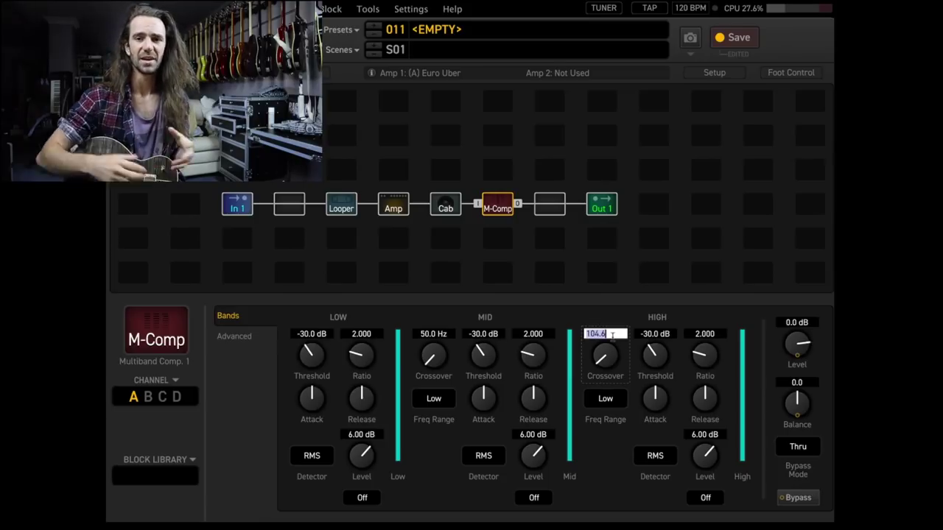
text(300)
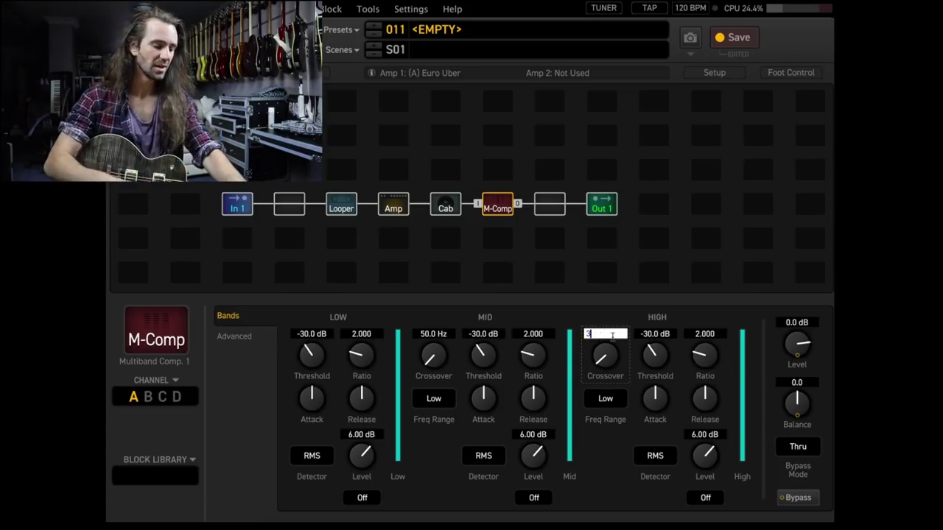
key(Return)
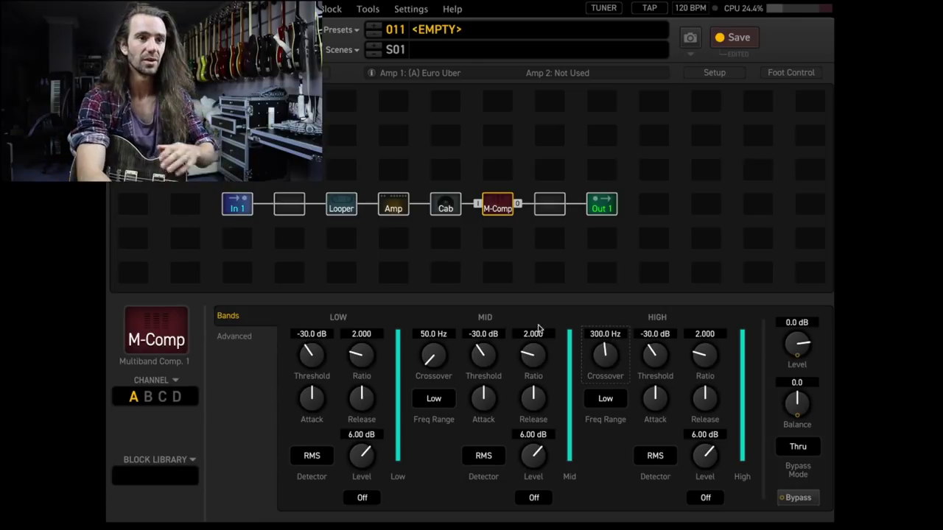
click(425, 334)
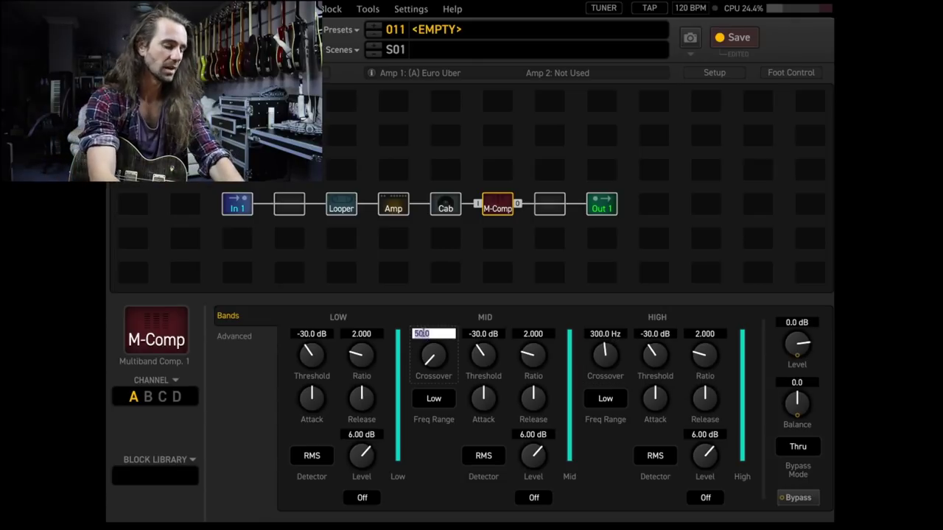
text(100)
key(Return)
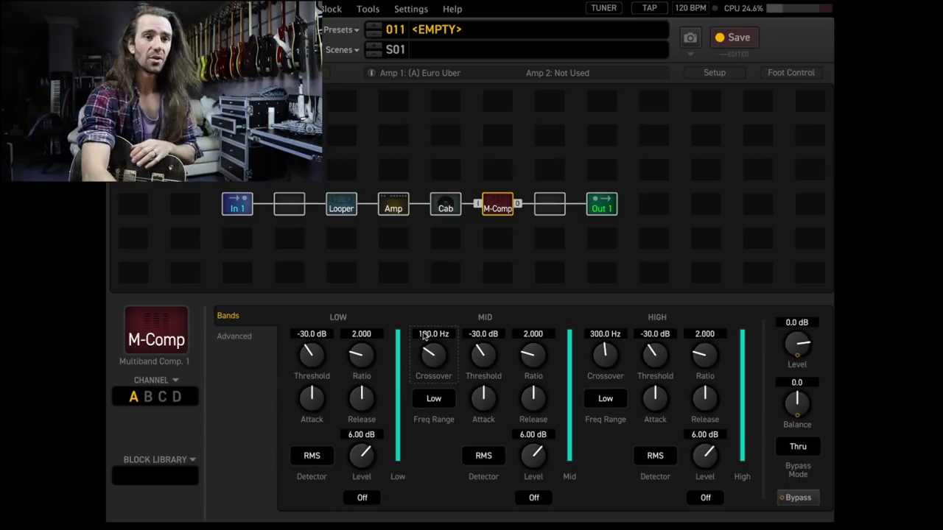
click(243, 337)
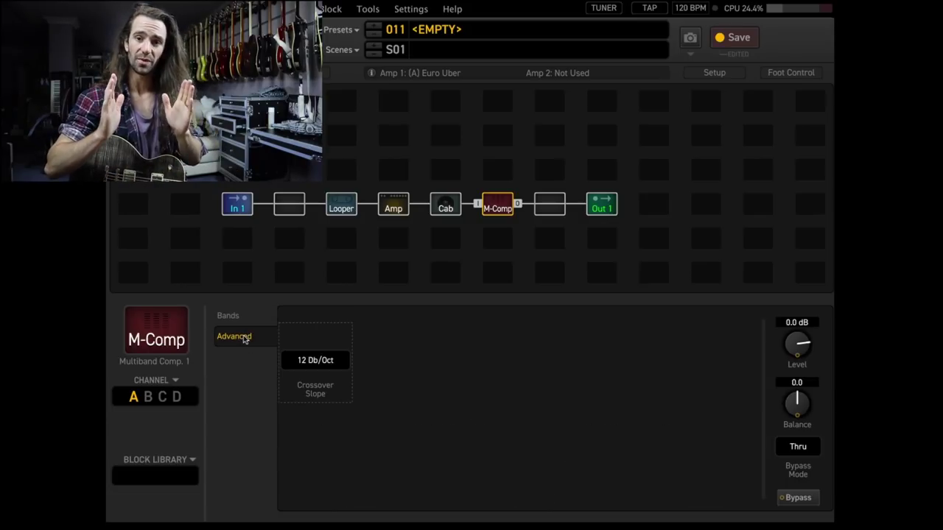
Set the crossover slope to 24 dB/Oct and zero the low, mid and high band levels
click(327, 366)
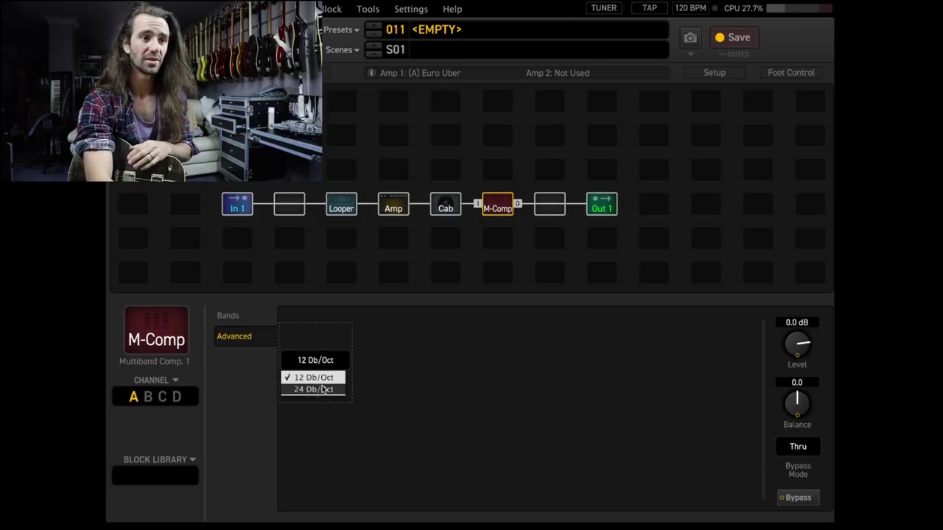
click(323, 390)
click(249, 320)
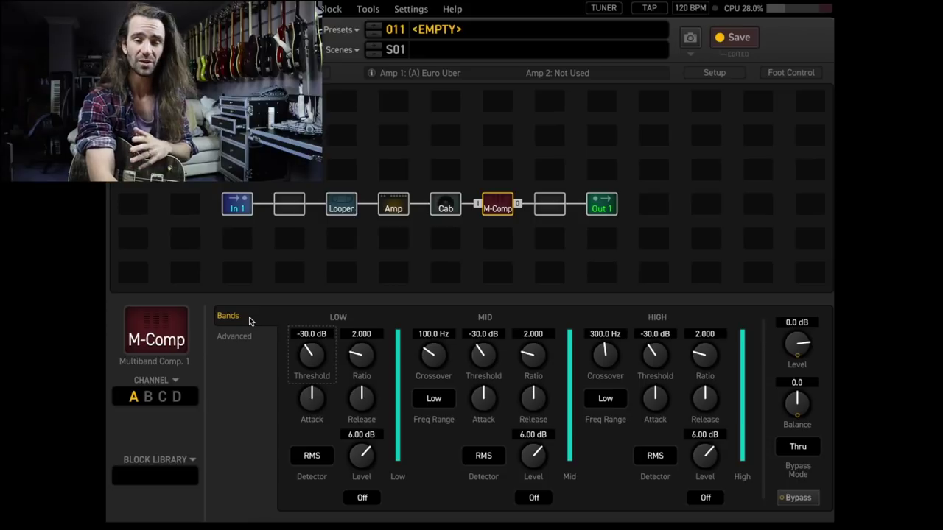
double_click(362, 435)
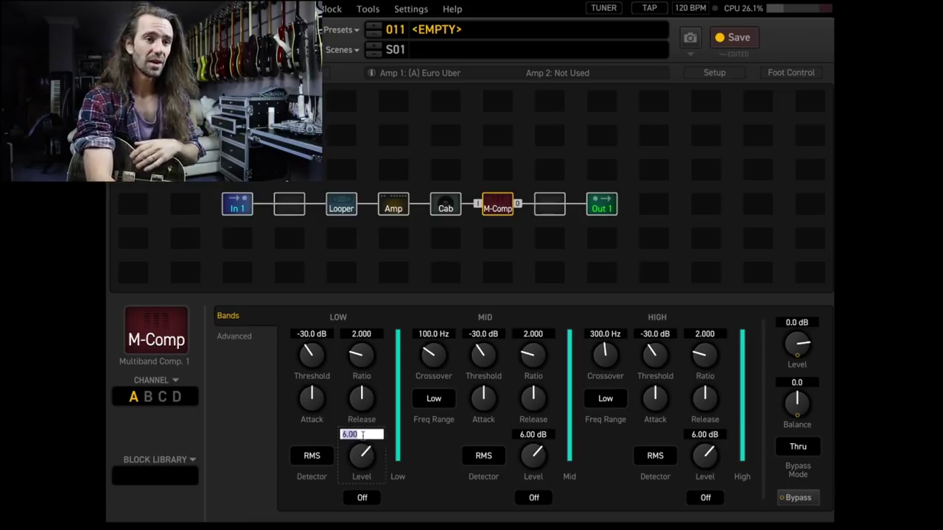
text(0)
key(Return)
double_click(534, 435)
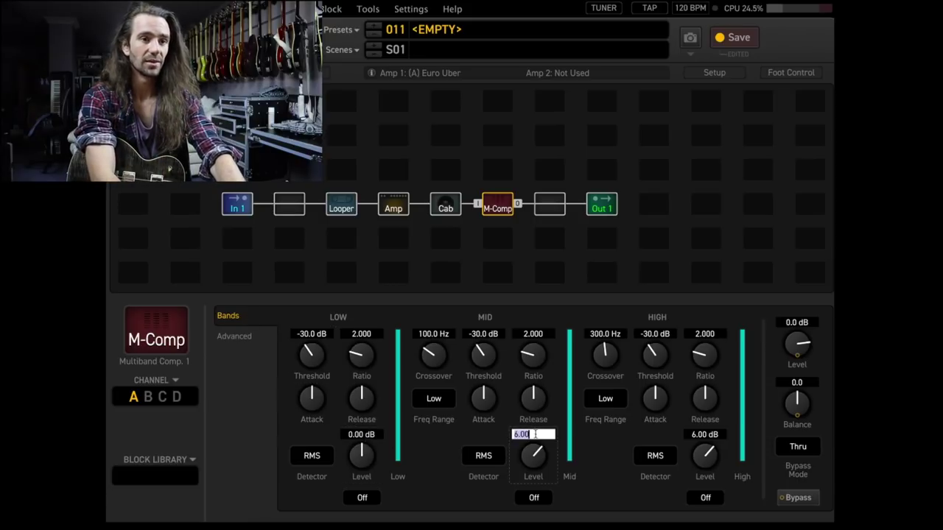
text(0)
key(Return)
double_click(698, 435)
text(0)
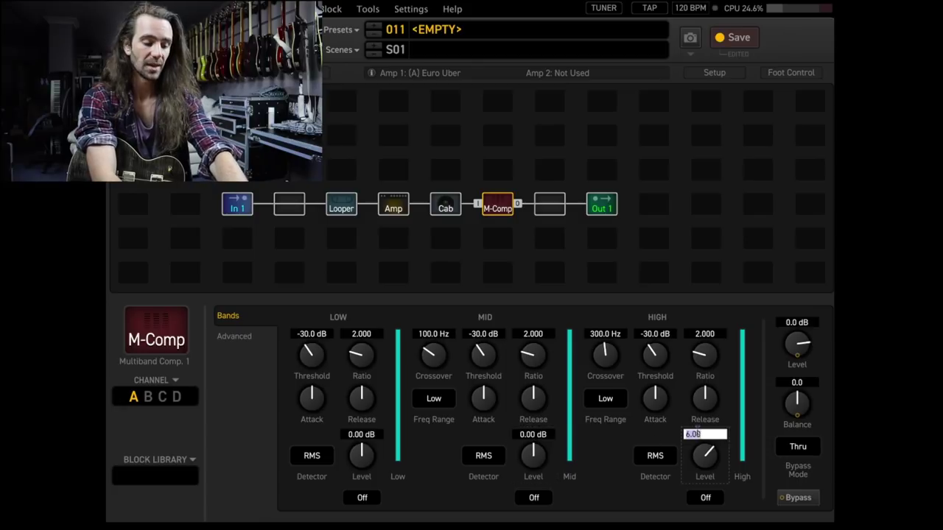
key(Return)
Set the low, mid and high band thresholds to 0.0 dB
scroll(328, 358, down, 13)
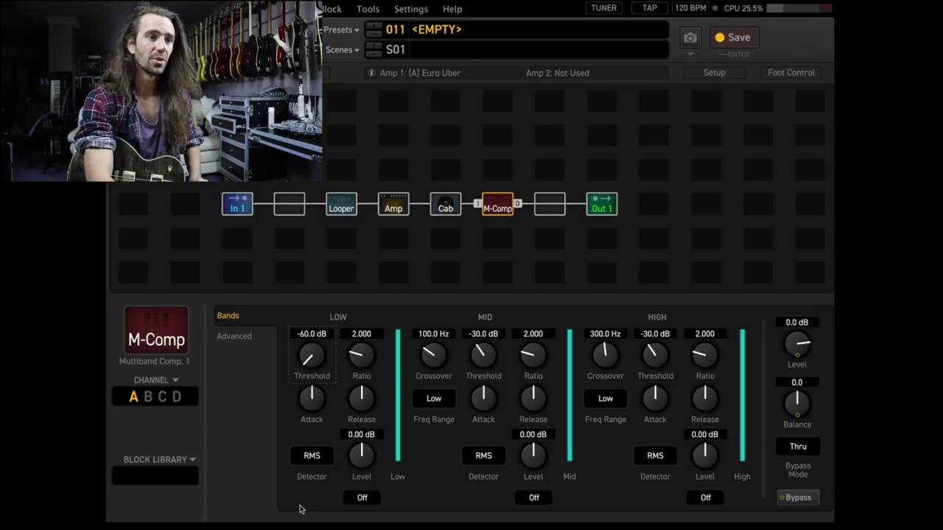
scroll(329, 357, up, 20)
double_click(322, 334)
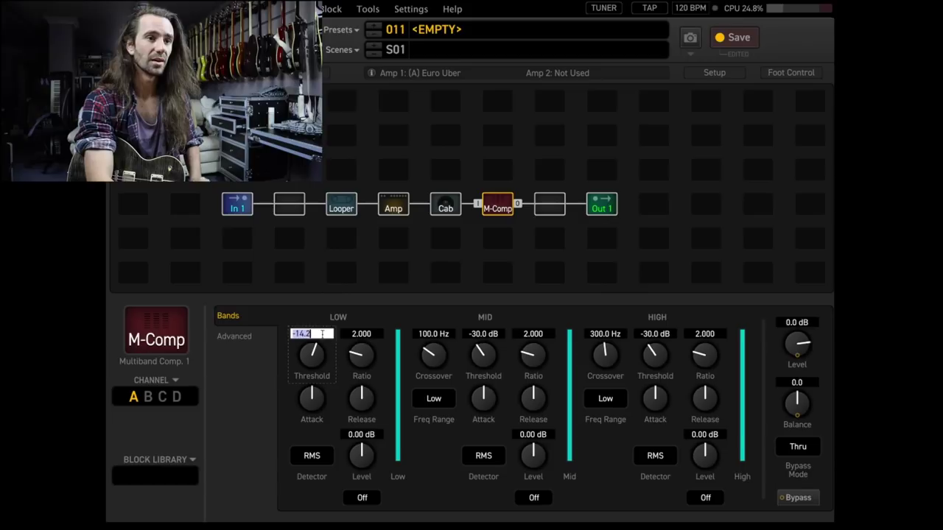
text(0)
key(Return)
double_click(476, 333)
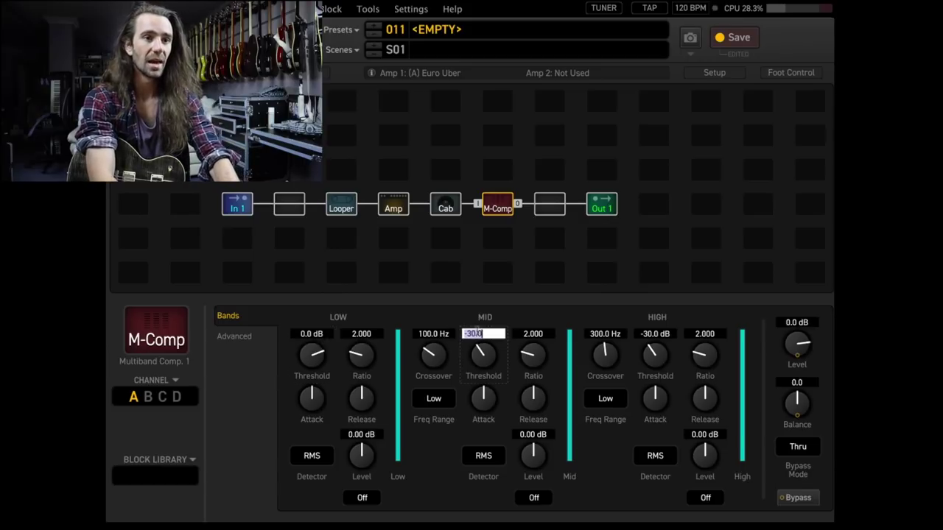
text(0)
key(Return)
double_click(671, 334)
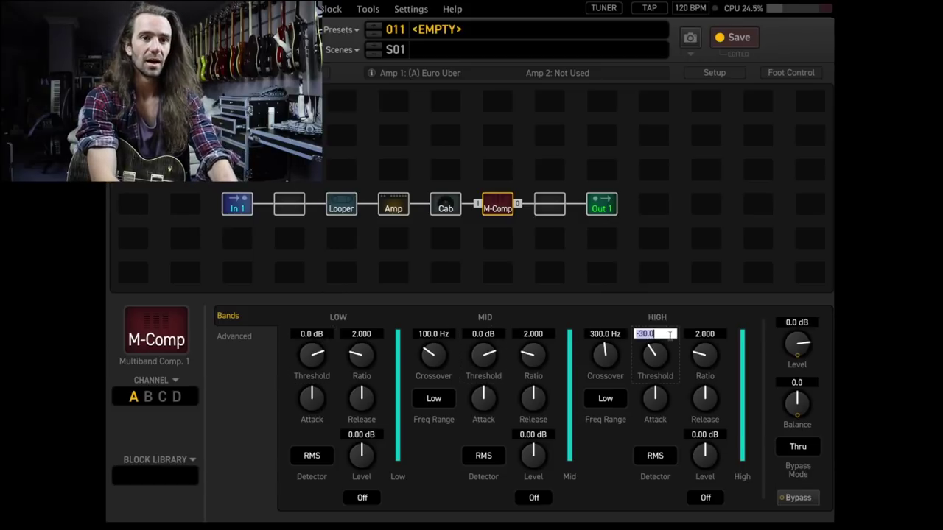
text(0)
key(Return)
Raise the mid band attack to roughly 12.6 ms and select the mid ratio field
mouse_move(490, 399)
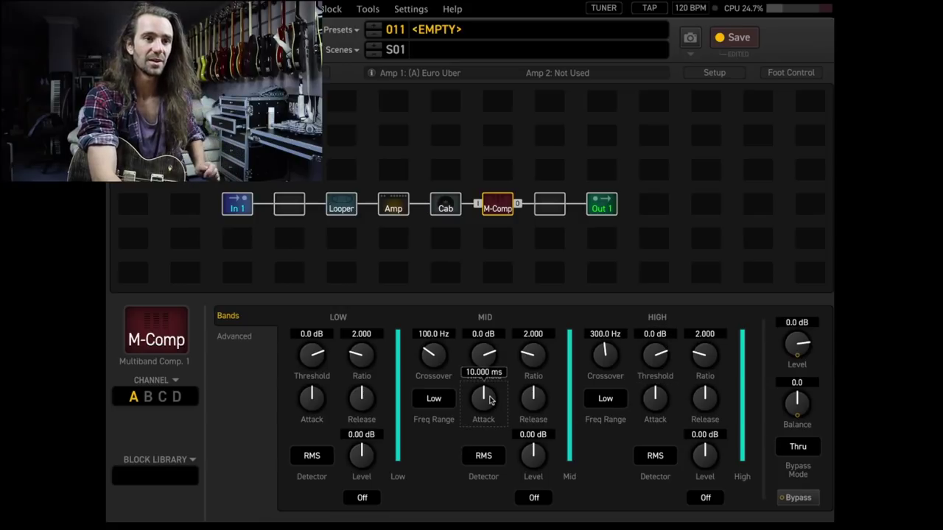
drag(492, 396, 516, 479)
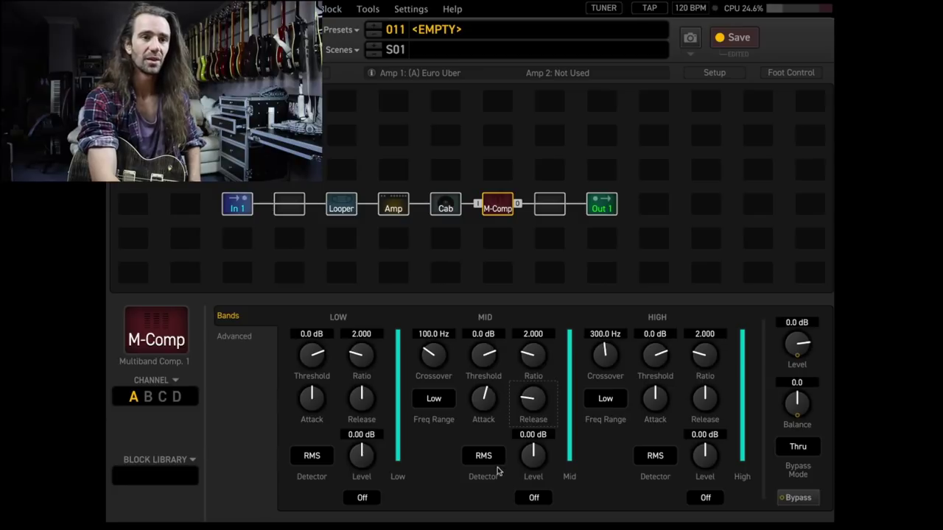
click(540, 333)
Enter 3 as the mid band ratio so it reads 3.000
text(3)
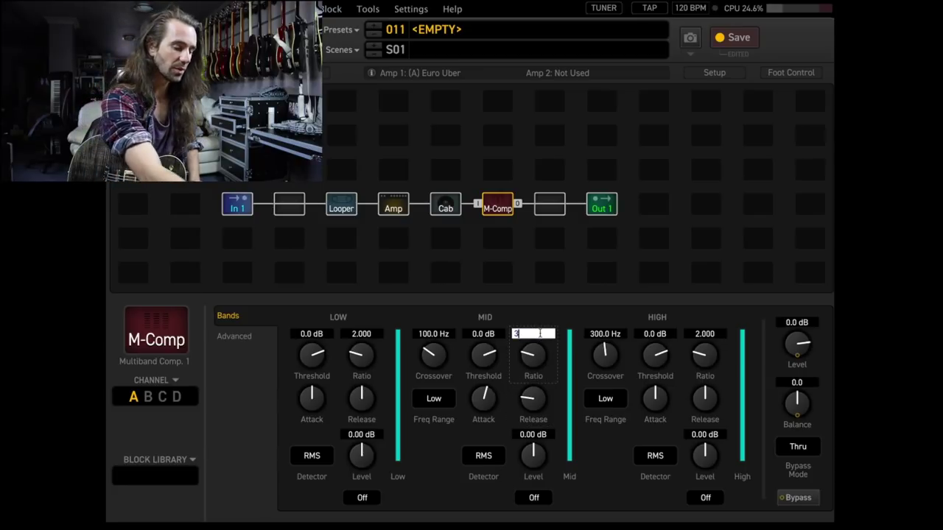
key(Return)
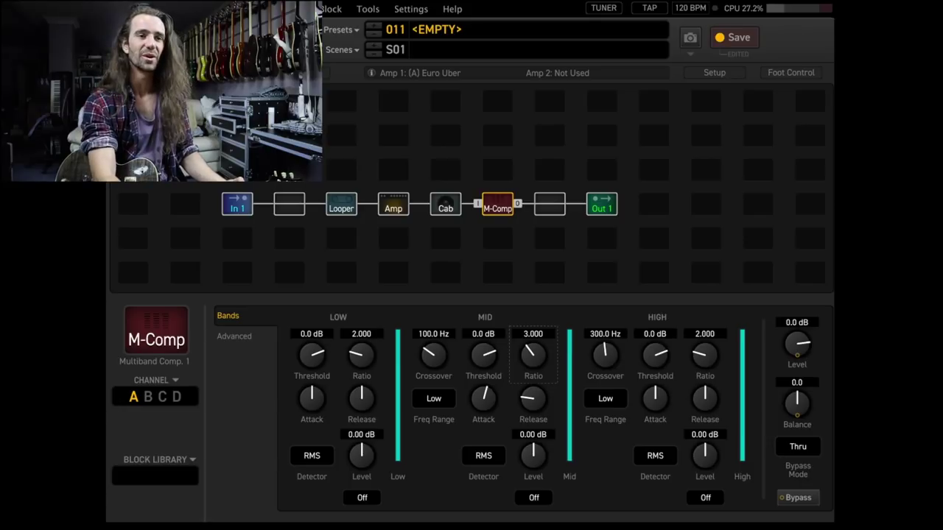
Start the loop playing and lower the mid threshold to about -20.5 dB
click(343, 206)
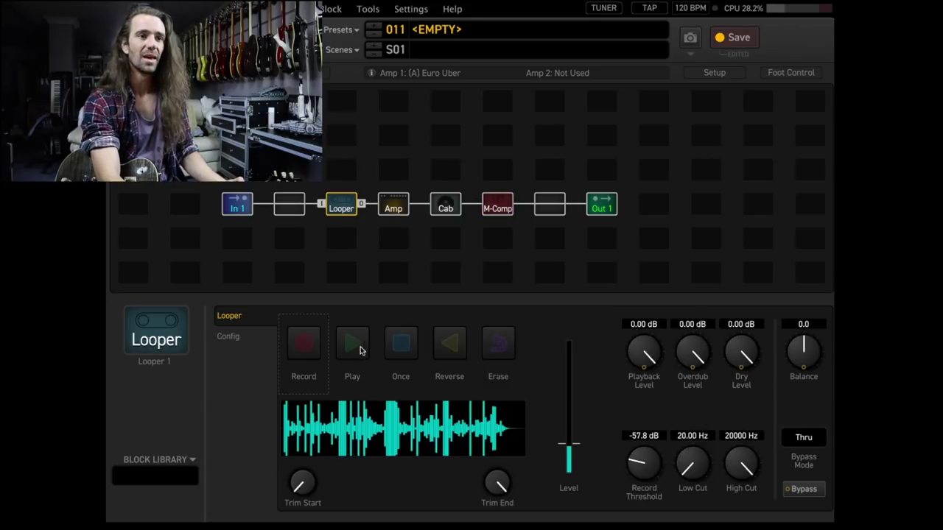
click(354, 344)
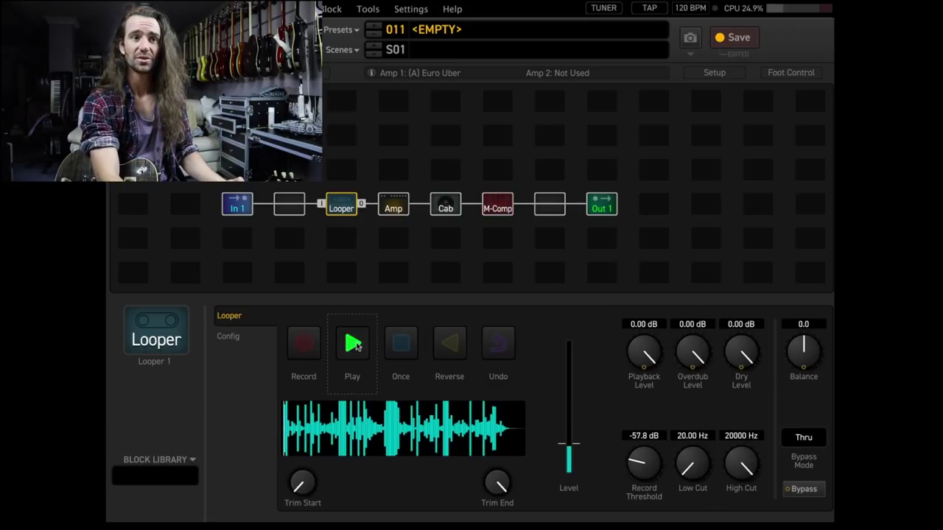
click(495, 208)
drag(478, 357, 468, 425)
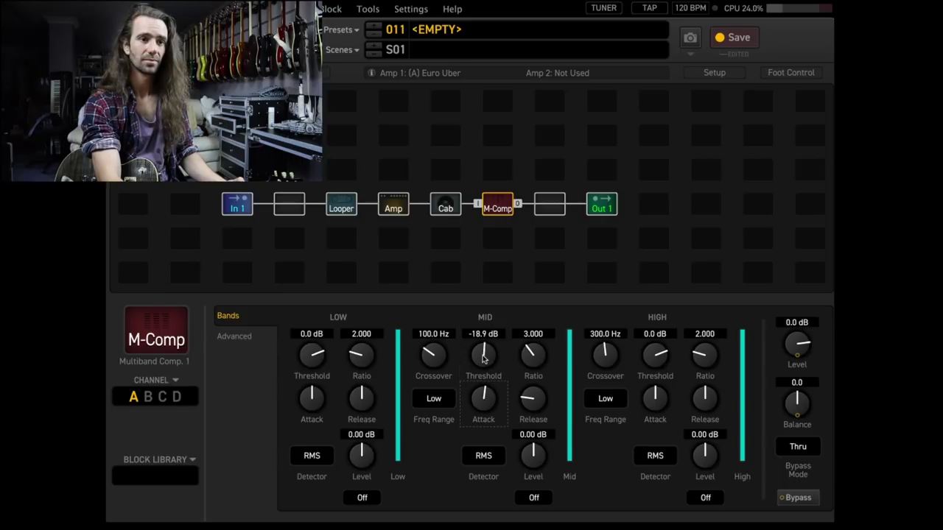
drag(484, 358, 492, 335)
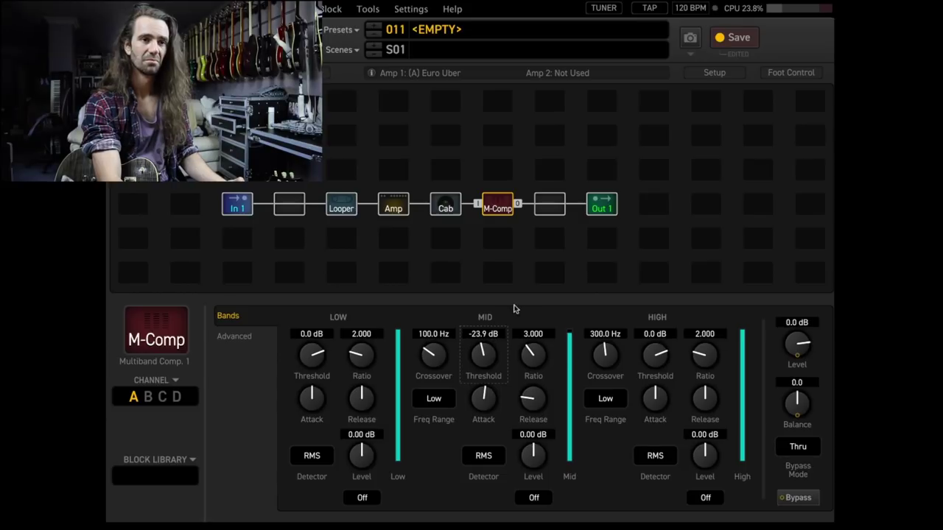
Fine-tune the mid band threshold to -23.2 dB
click(347, 213)
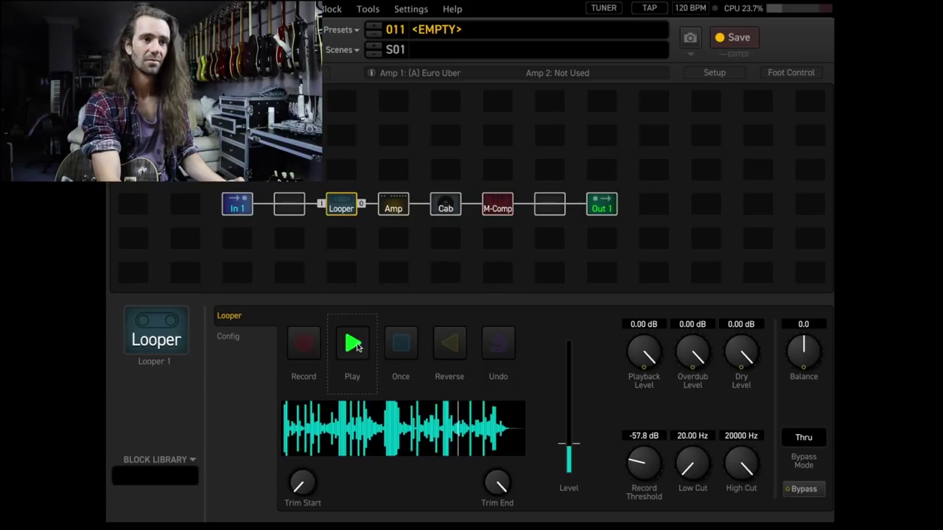
click(502, 207)
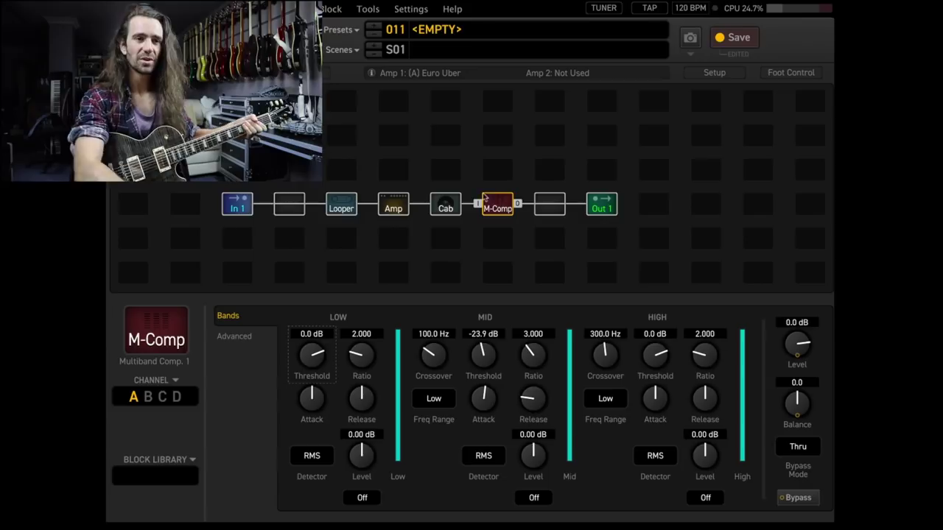
click(479, 355)
drag(479, 358, 481, 355)
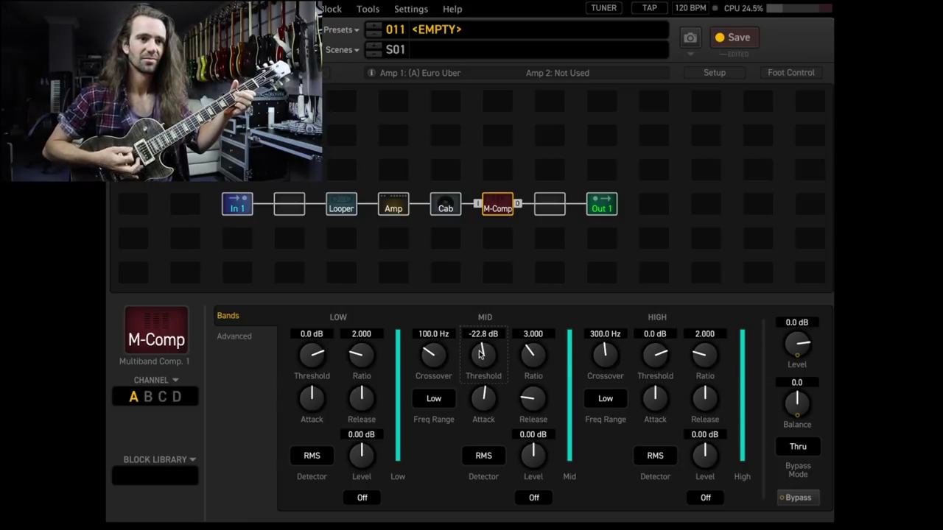
scroll(480, 355, down, 2)
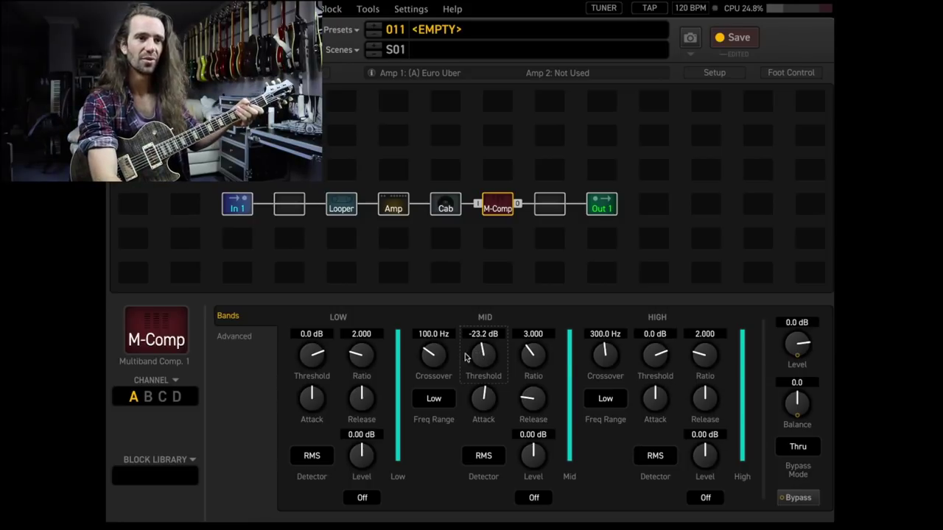
Set the mid band crossover to 90 Hz
double_click(434, 334)
text(90)
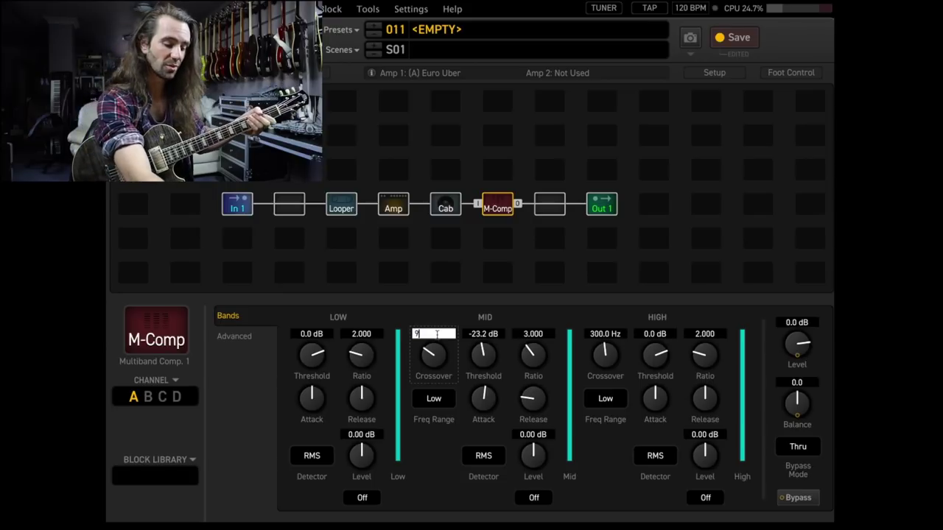
key(Return)
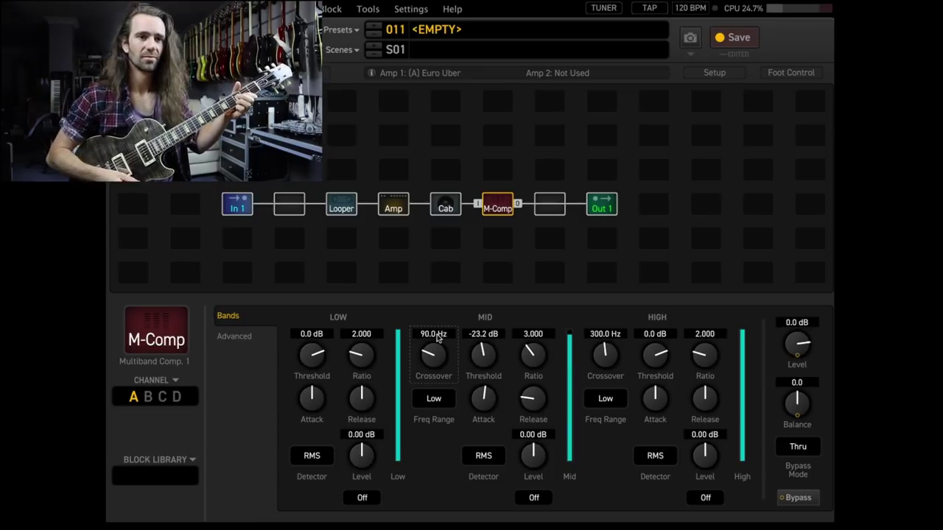
Try 250 Hz and 350 Hz for the high crossover, then return it to 300 Hz
double_click(605, 334)
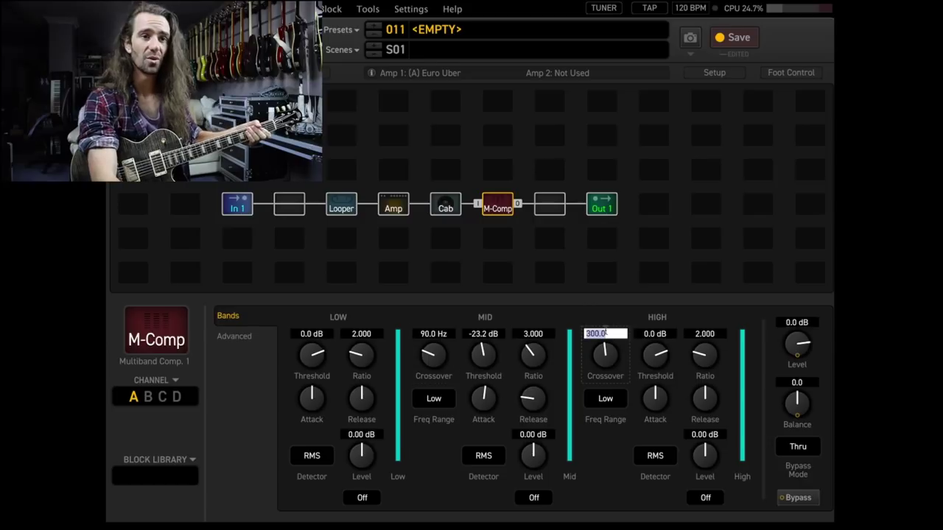
text(250)
key(Return)
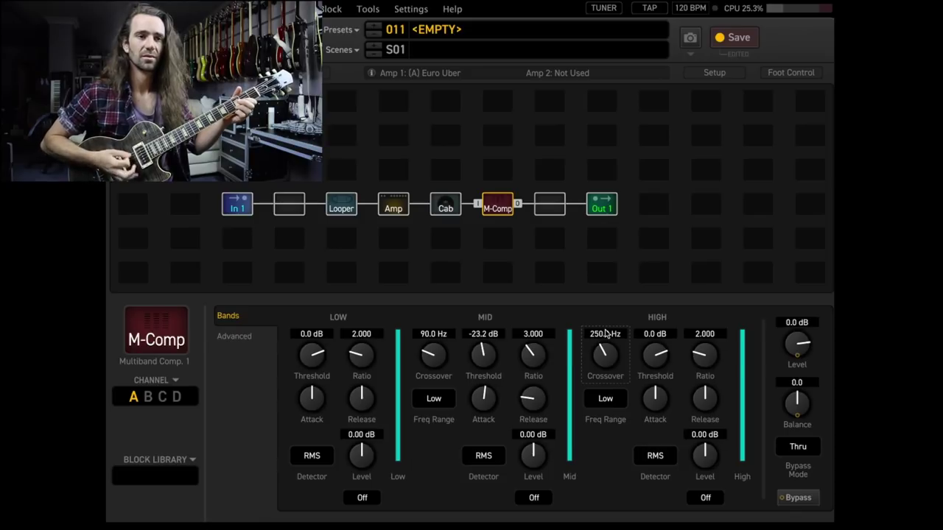
double_click(605, 335)
text(3)
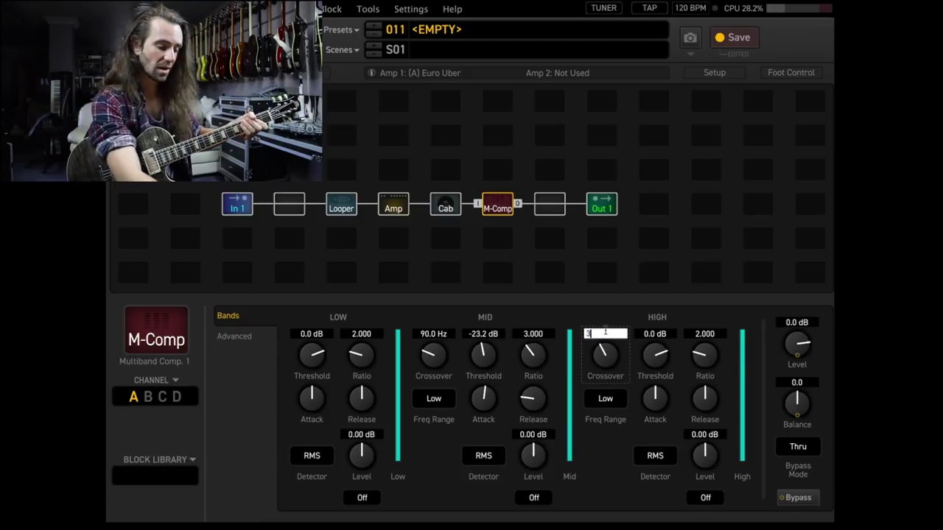
text(50)
key(Return)
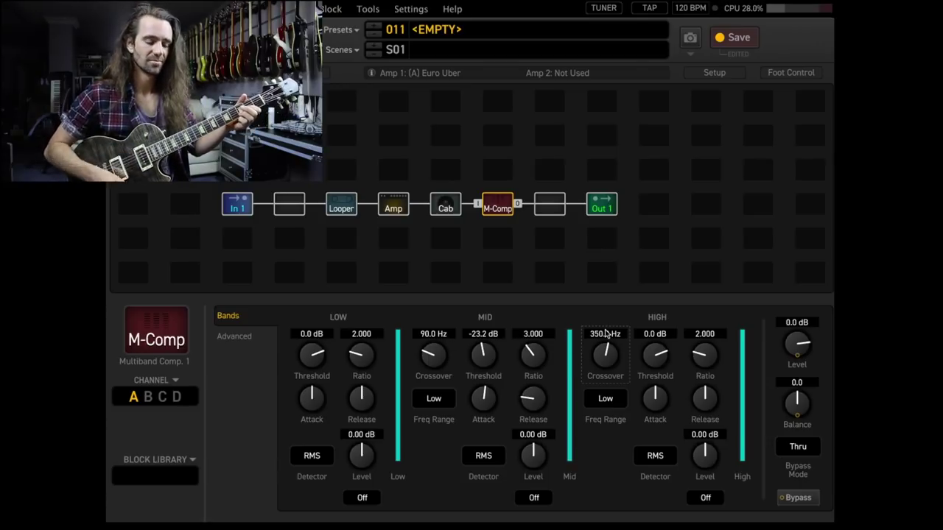
double_click(605, 335)
text(300)
key(Return)
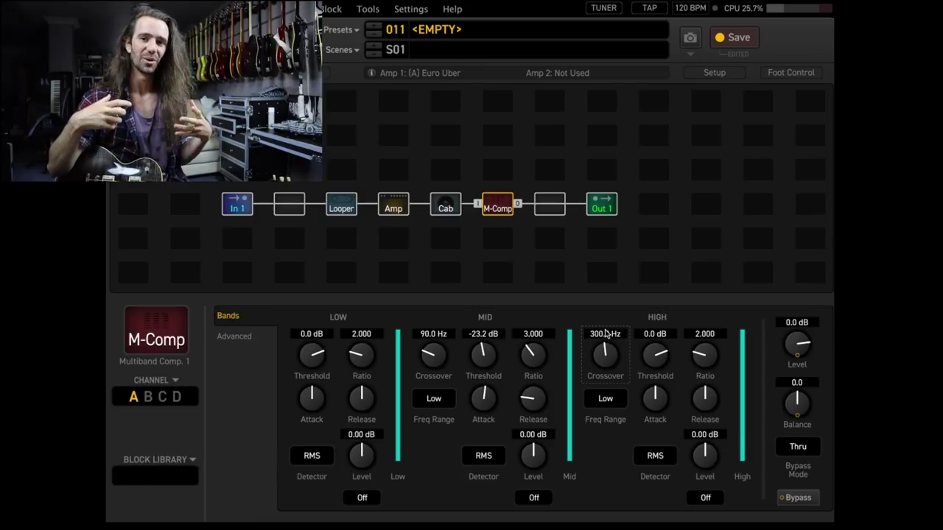
key(space)
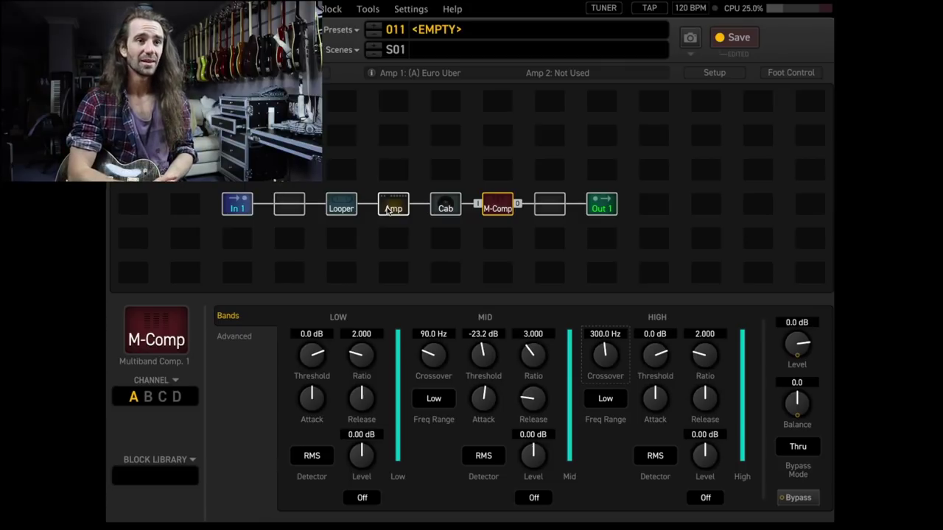
Choose preset 001 Ragdoll Uber Blend Live Stereo from the Presets list
click(340, 31)
click(169, 105)
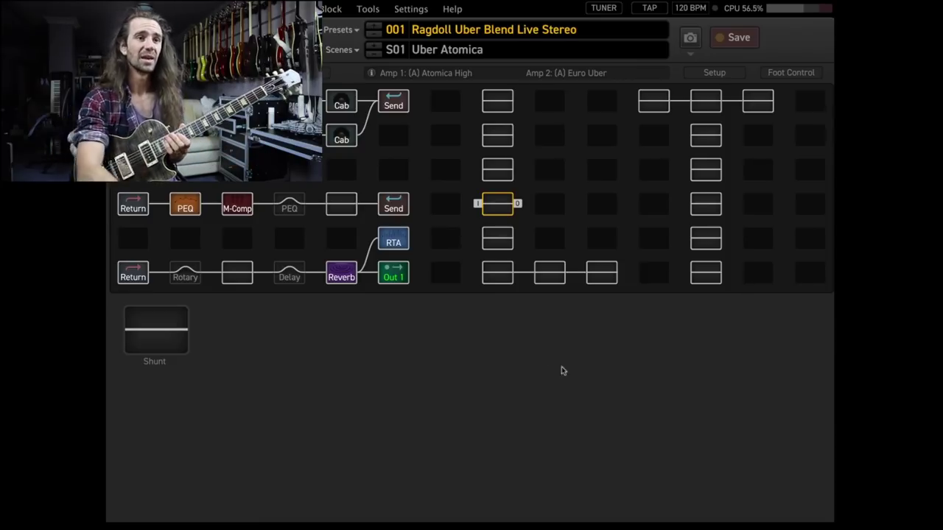
Open the M-Comp block's editor from the Ragdoll preset's grid
click(237, 208)
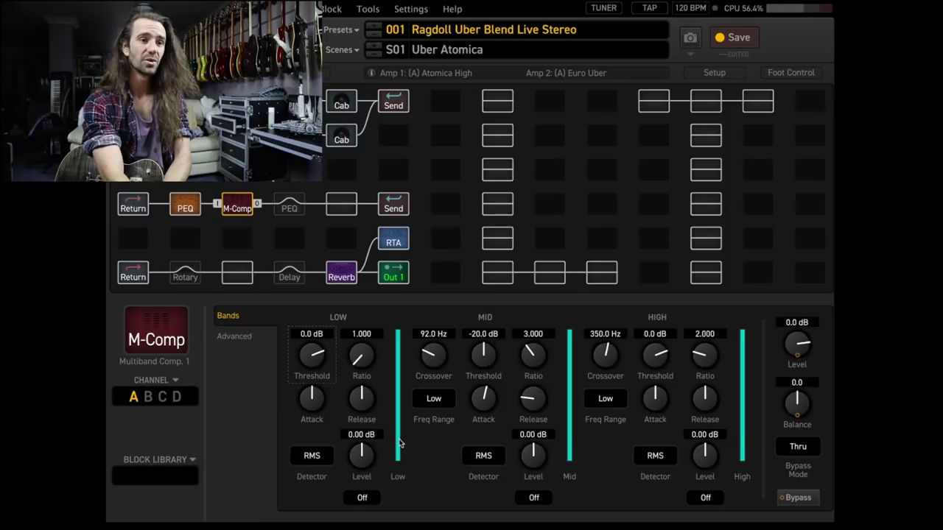
Set the low band ratio to 2.000 and pull its threshold down to about -37.8 dB
click(367, 334)
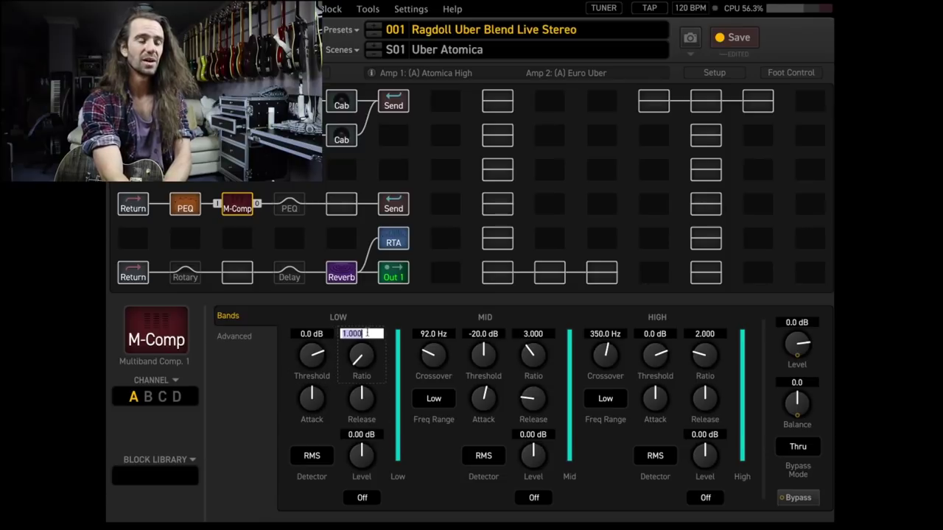
text(2)
key(Return)
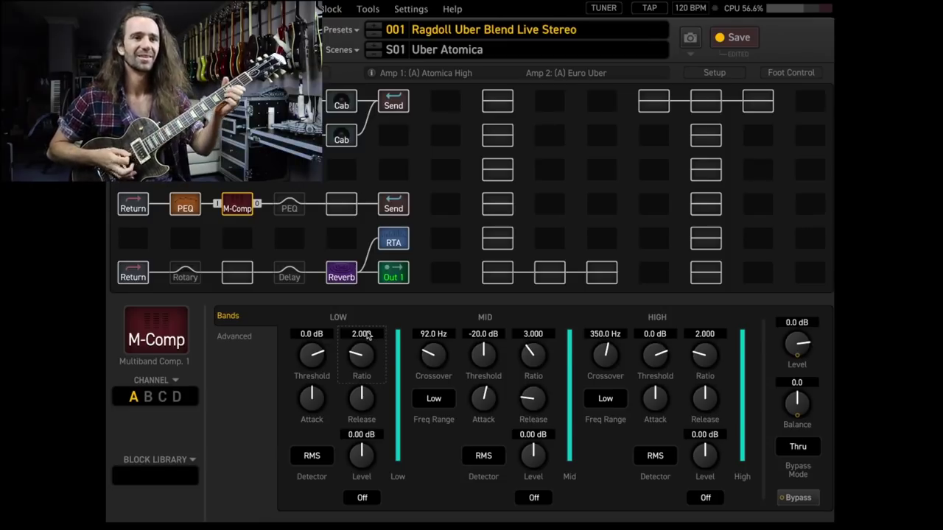
drag(303, 361, 299, 387)
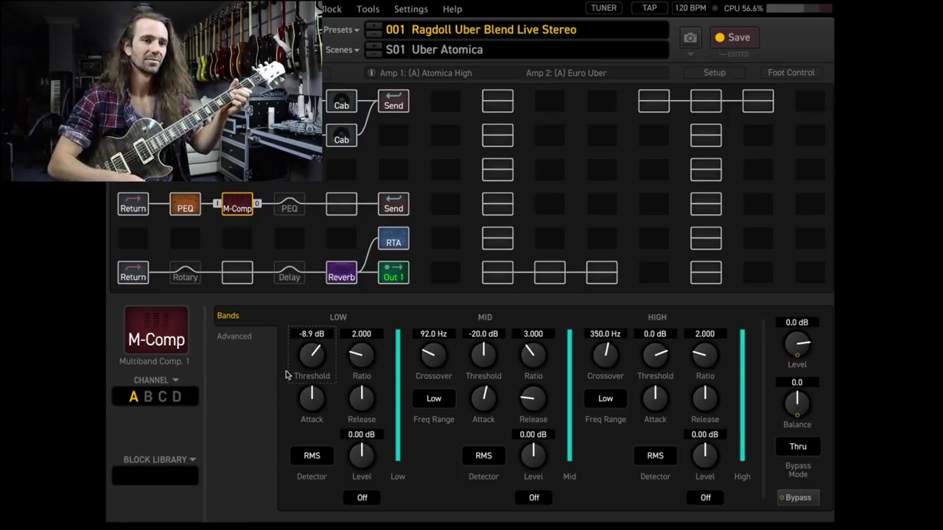
drag(315, 349, 288, 400)
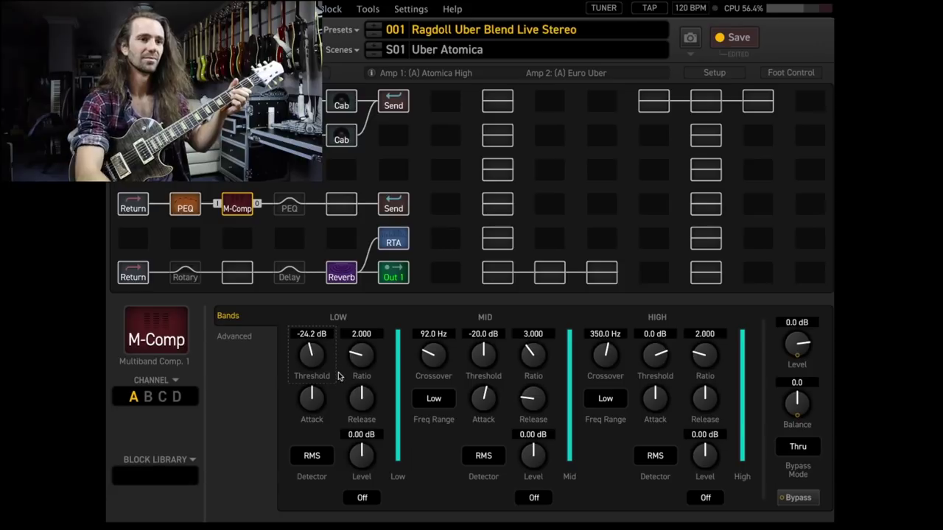
drag(311, 365, 298, 395)
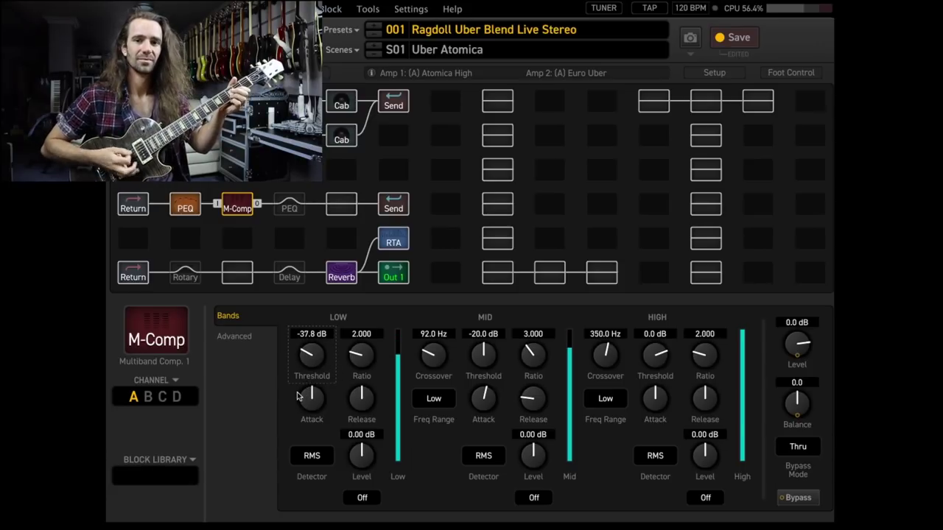
Set the low band output level to 4.00 dB
double_click(351, 435)
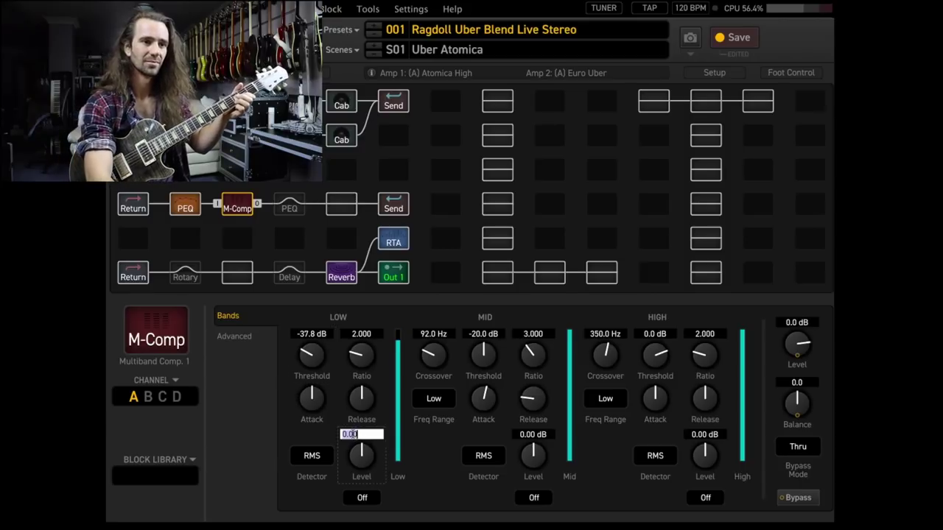
text(4)
key(Return)
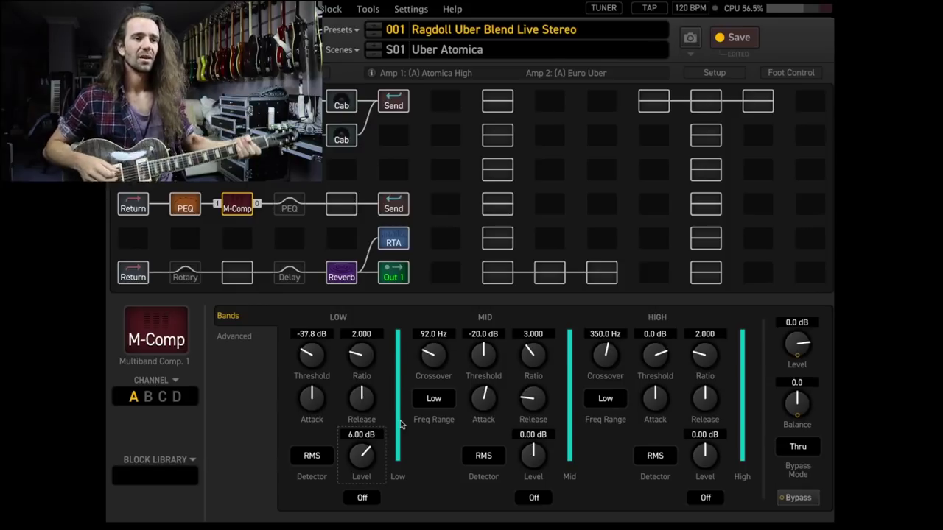
Reset the low band threshold value to 0.0 dB
click(303, 334)
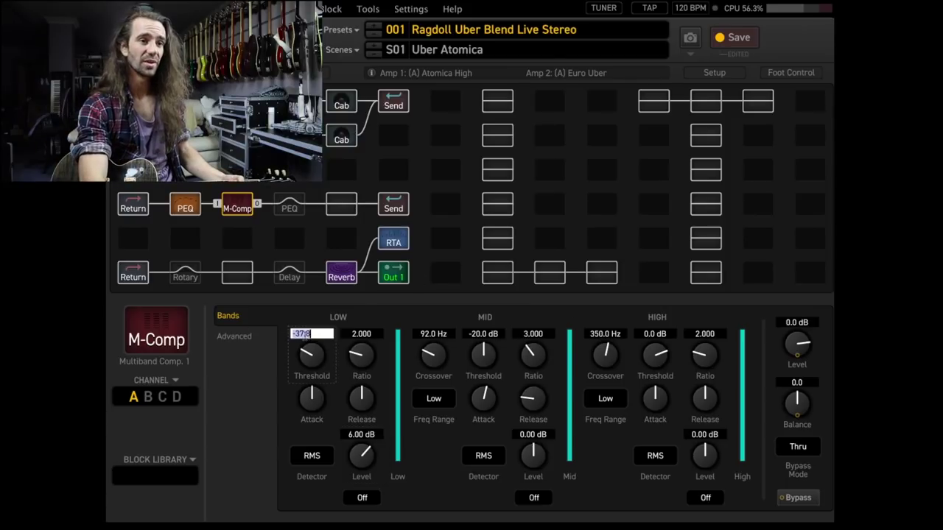
text(0)
key(Return)
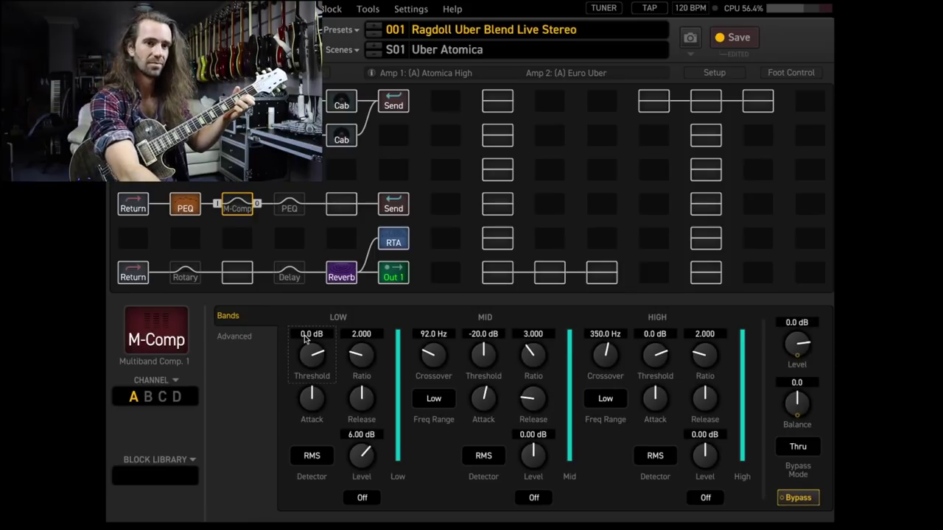
Leave the mid band mute at Off and raise the low band level to 9.00 dB
click(543, 498)
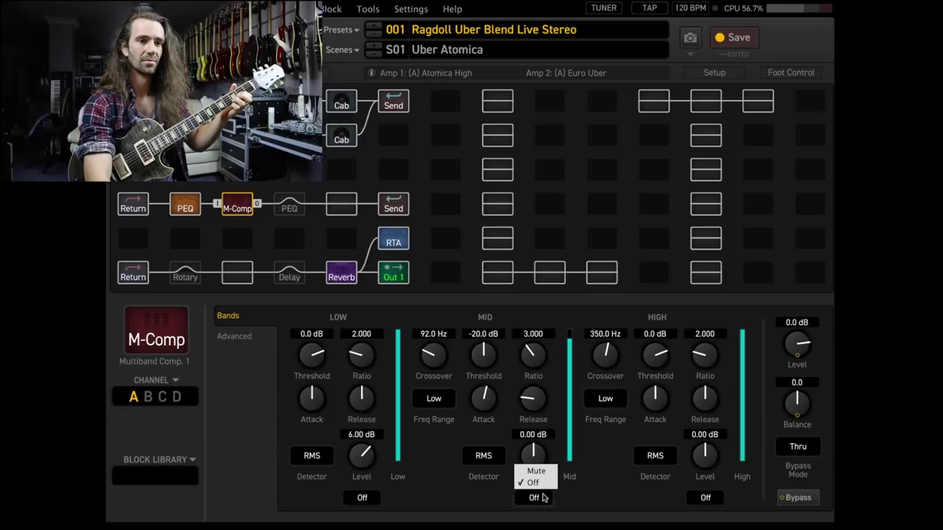
click(392, 490)
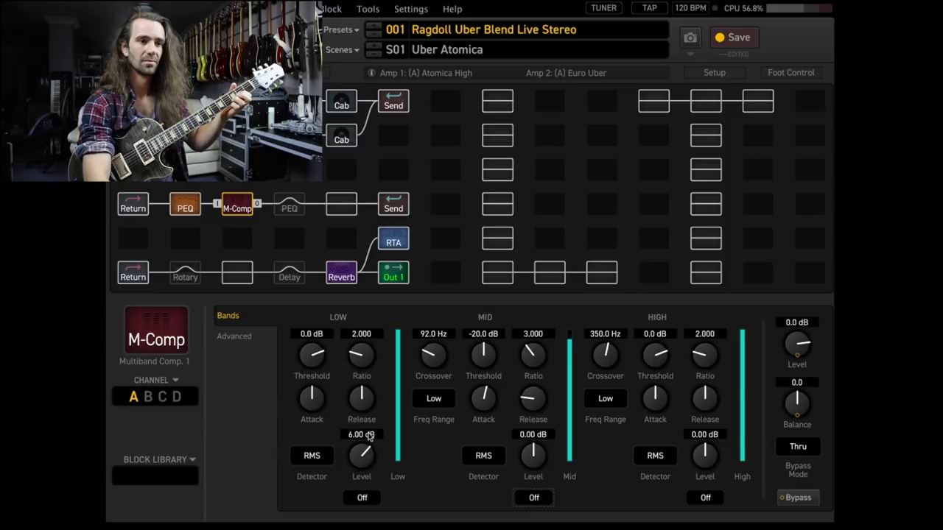
click(361, 435)
text(9)
key(Return)
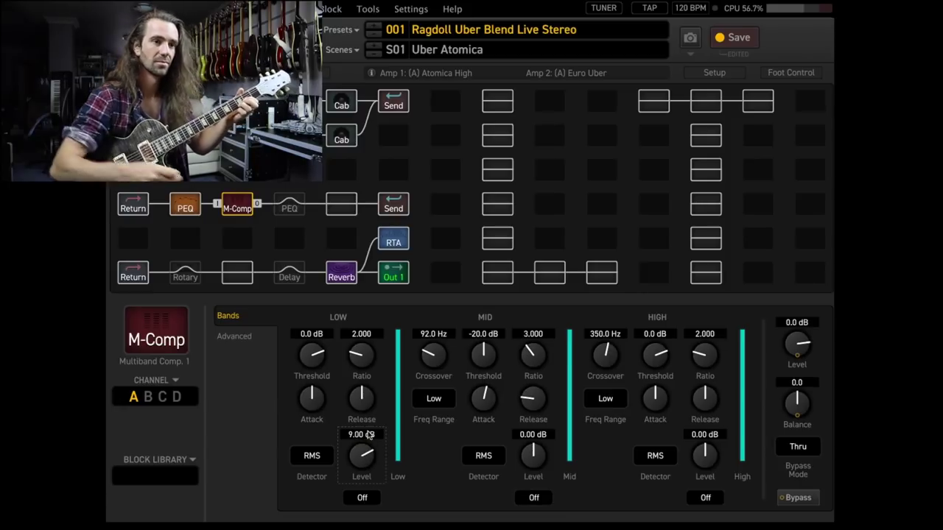